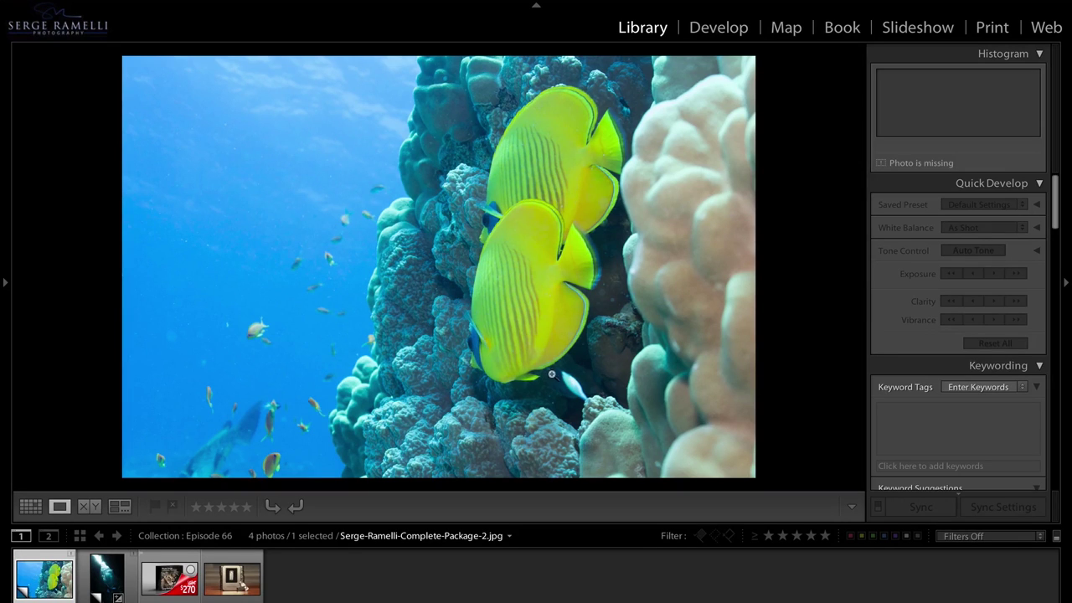
- Step past the Complete Package image to show Photo-Serge-USB-Large.jpg in Loupe view
click(173, 591)
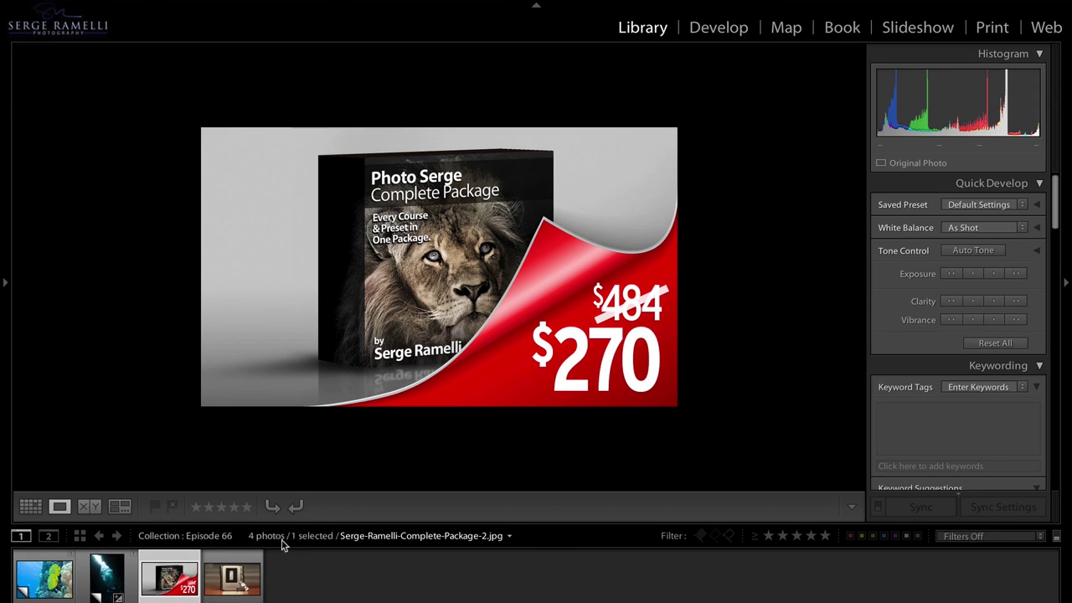
click(238, 581)
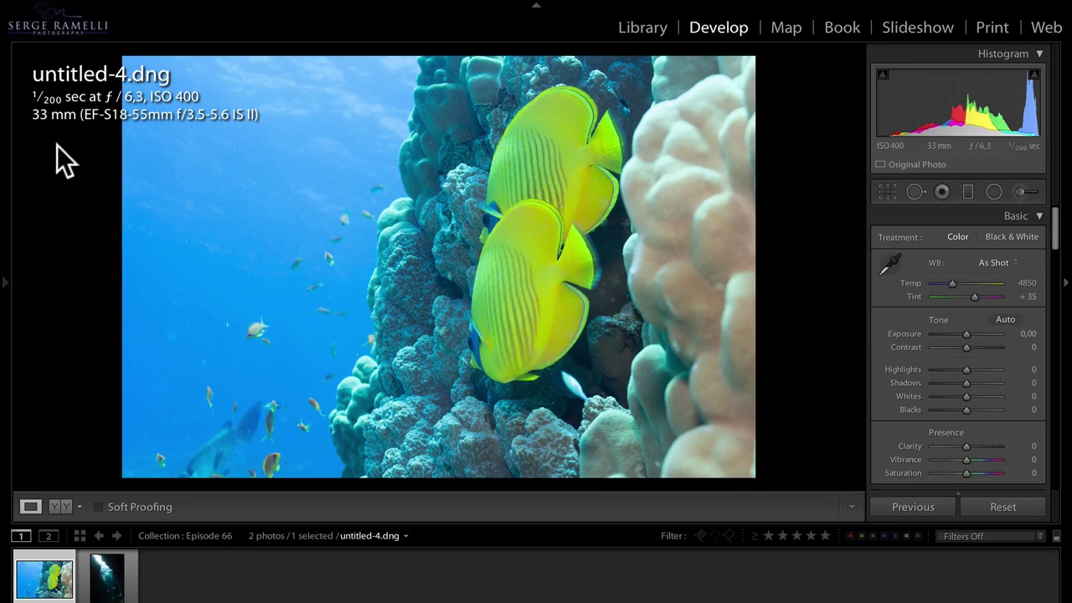
- Hide the photo info overlay on untitled-4.dng in Develop
key(i)
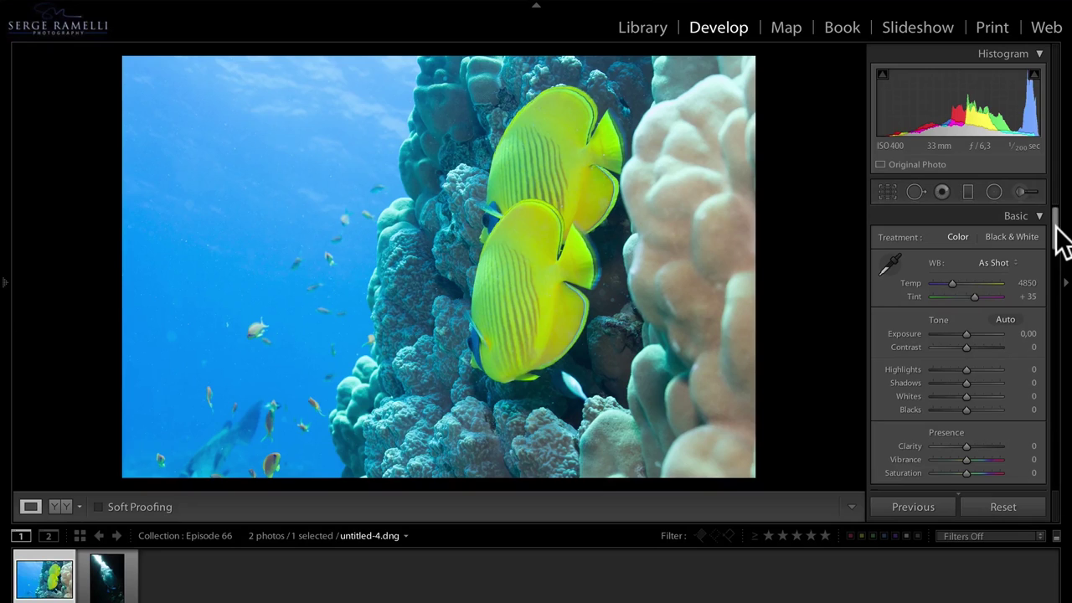
- Try Daylight and Cloudy white balance, then settle on Shade (Temp 7500, Tint +10)
scroll(1060, 239, down, 2)
scroll(1059, 235, up, 2)
click(997, 263)
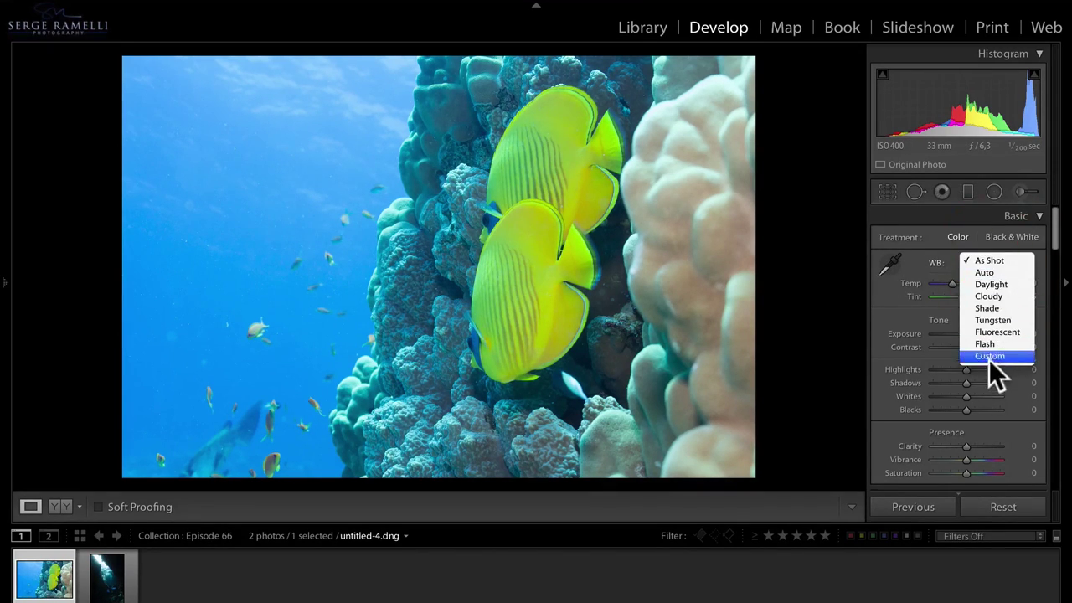
click(1005, 281)
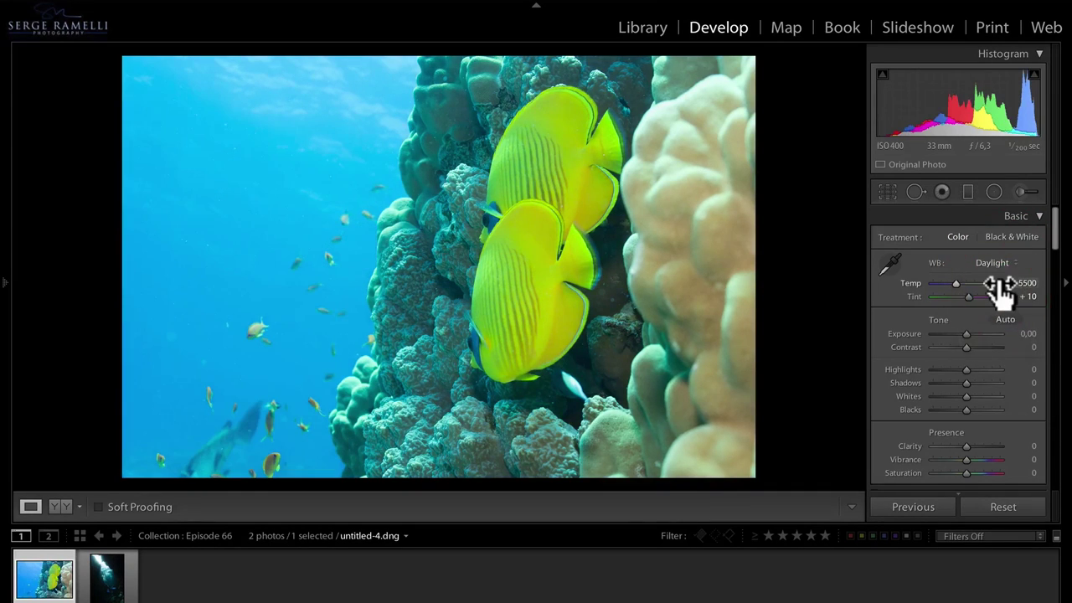
click(1005, 261)
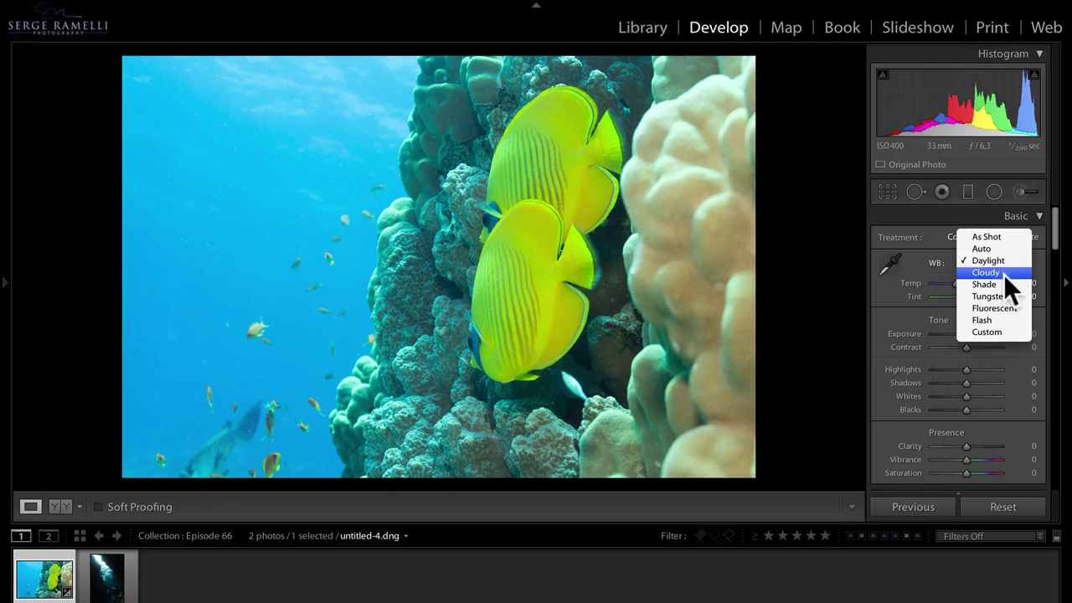
click(1007, 274)
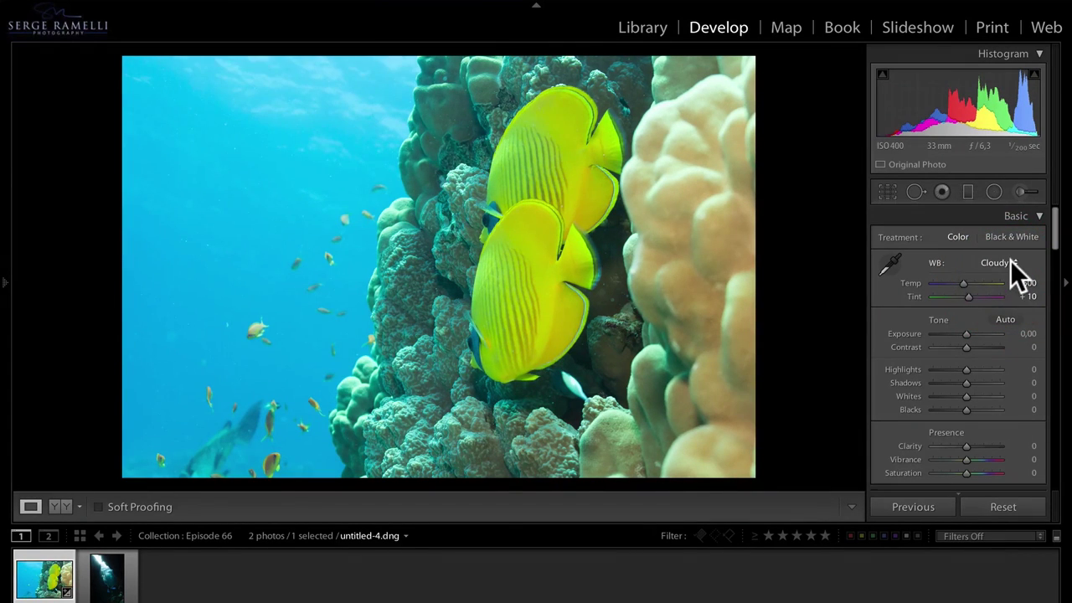
click(1010, 261)
click(1010, 274)
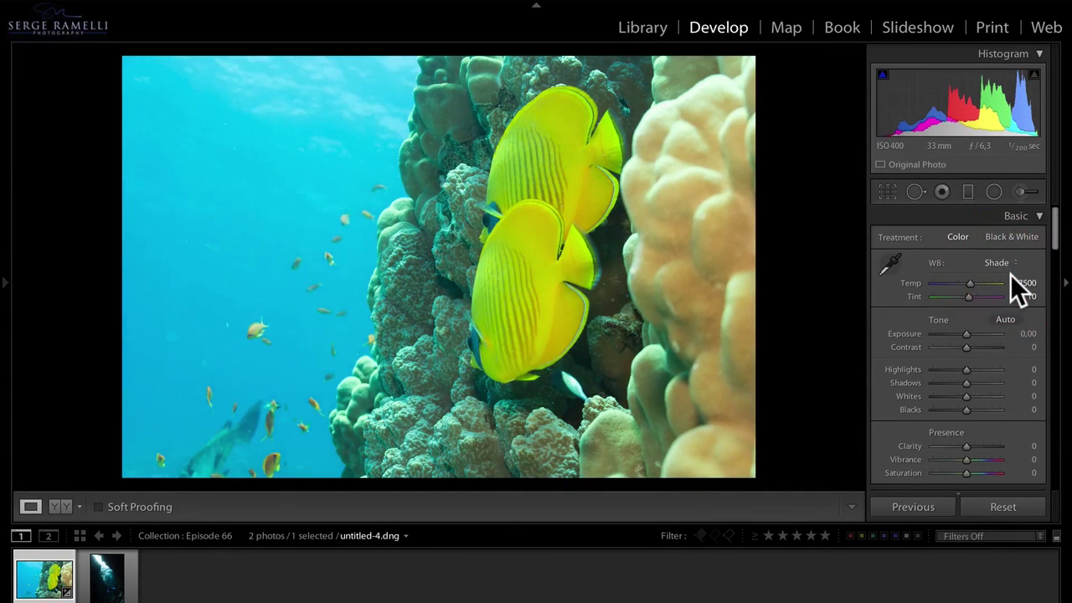
click(891, 262)
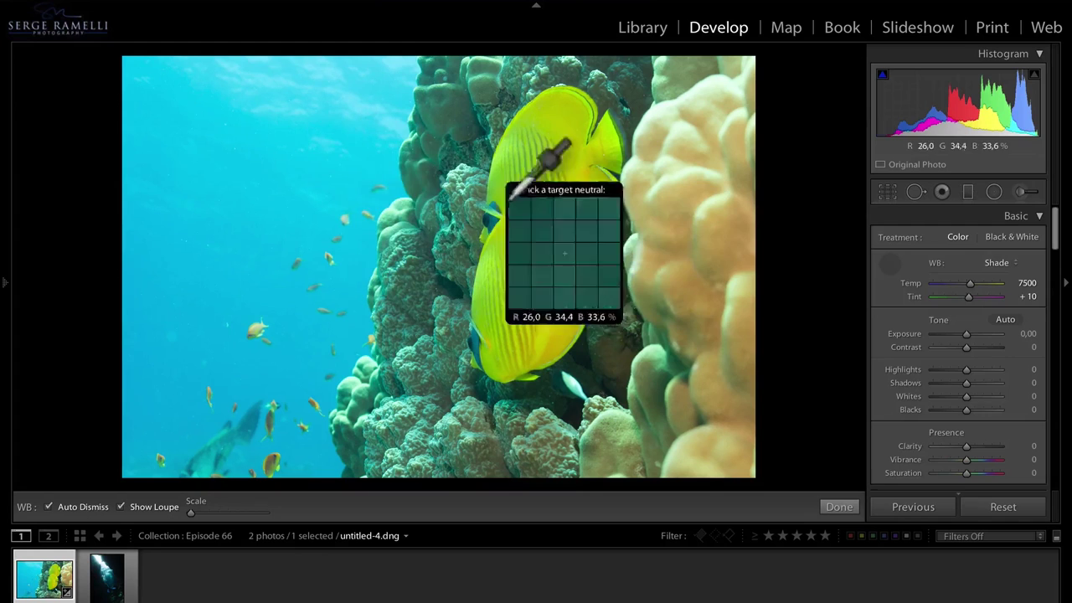
- Sample the blue water for a custom white balance, fine-tuned to Temp 38594, Tint +127
click(256, 121)
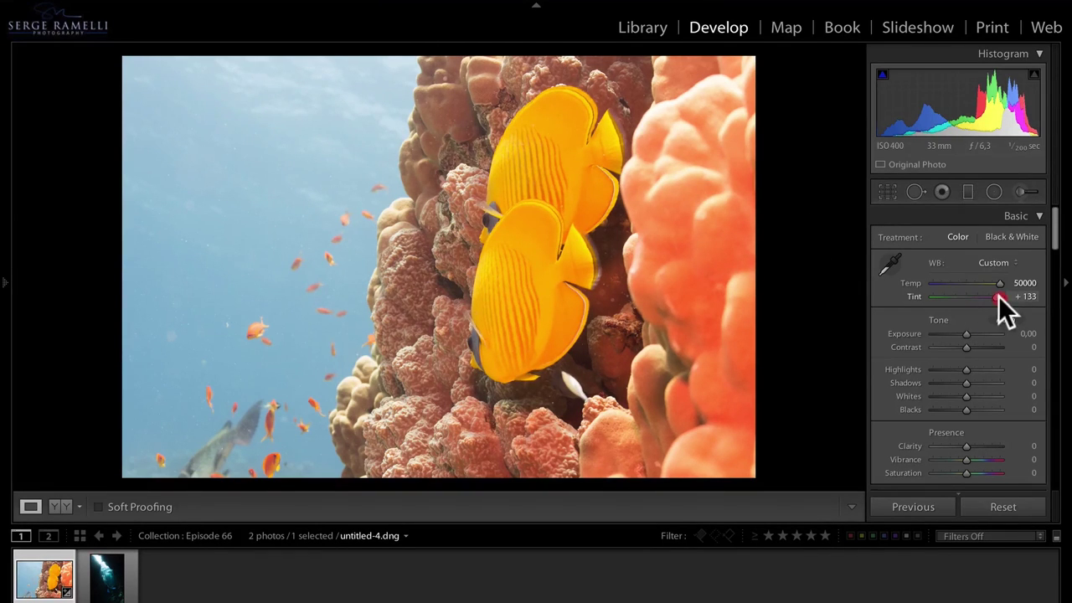
drag(998, 295, 998, 283)
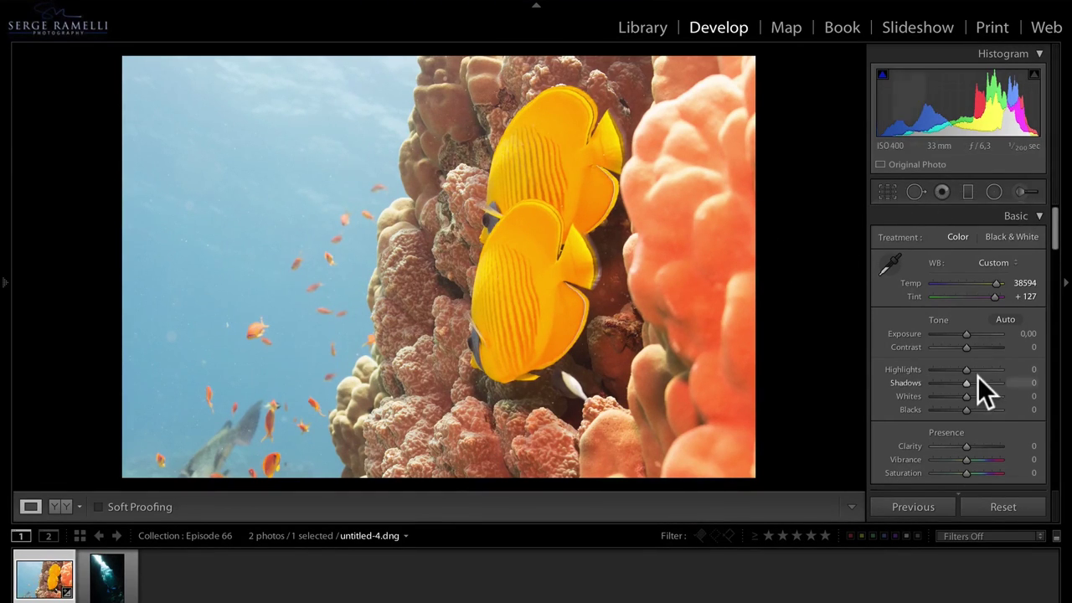
click(968, 194)
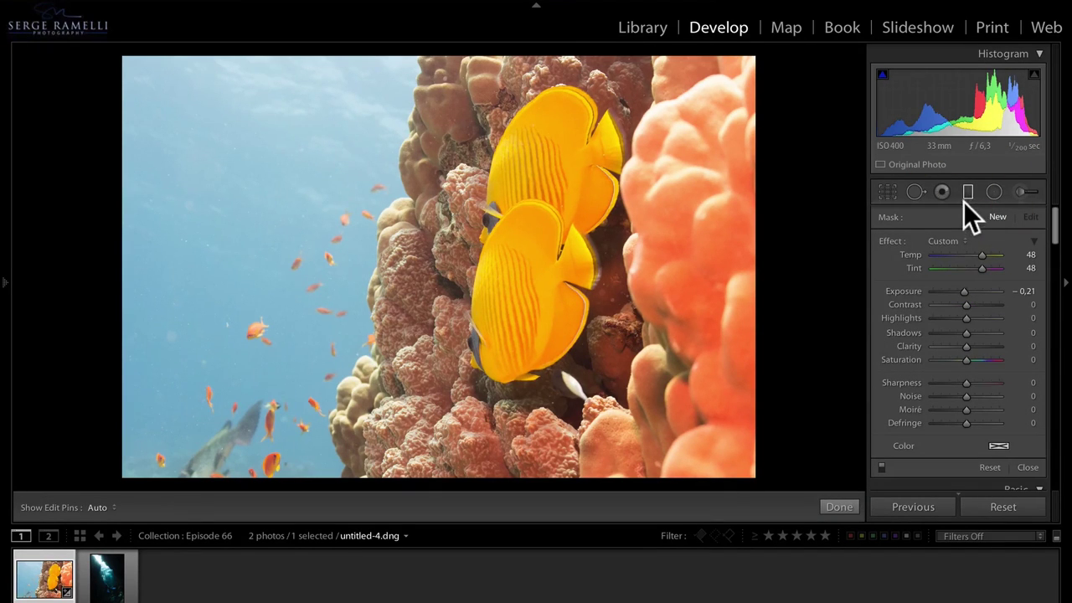
- Add a graduated filter over the left water at Temp −86, widened toward the coral
drag(272, 263, 464, 270)
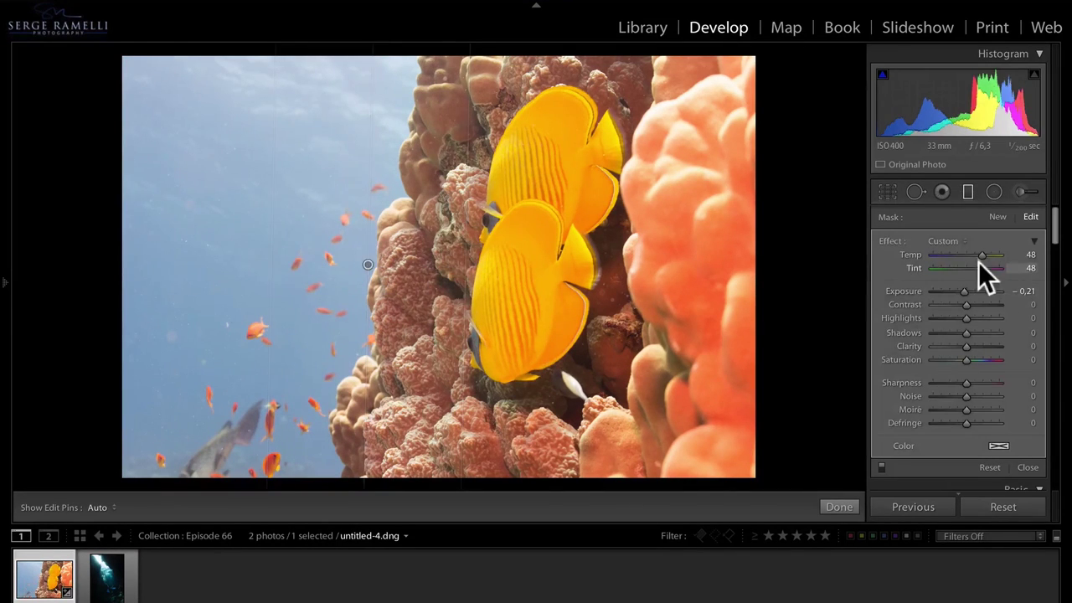
drag(979, 253, 939, 255)
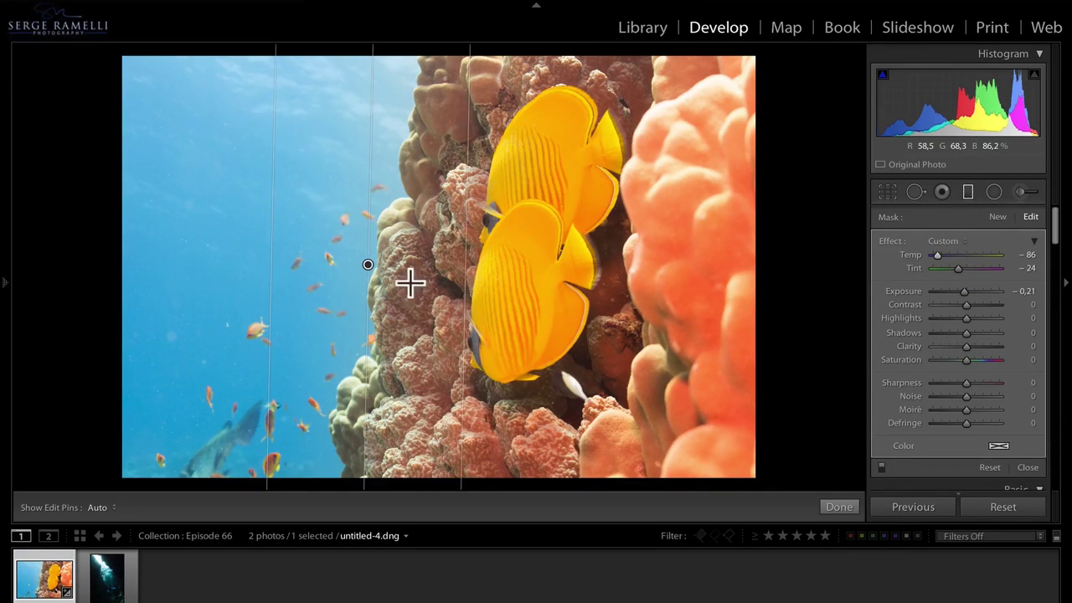
drag(464, 265, 526, 270)
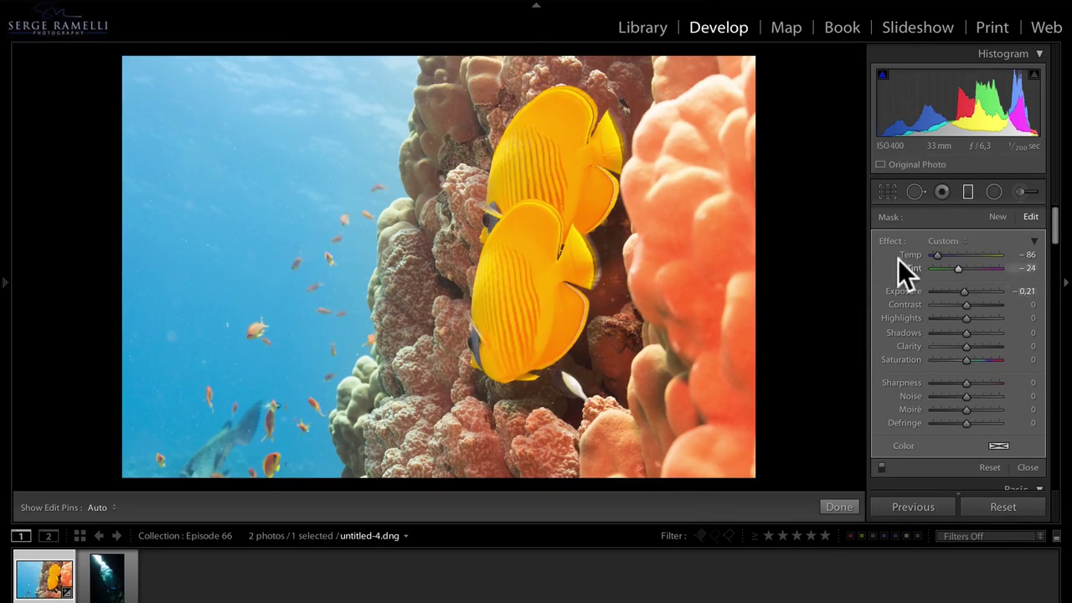
click(1031, 466)
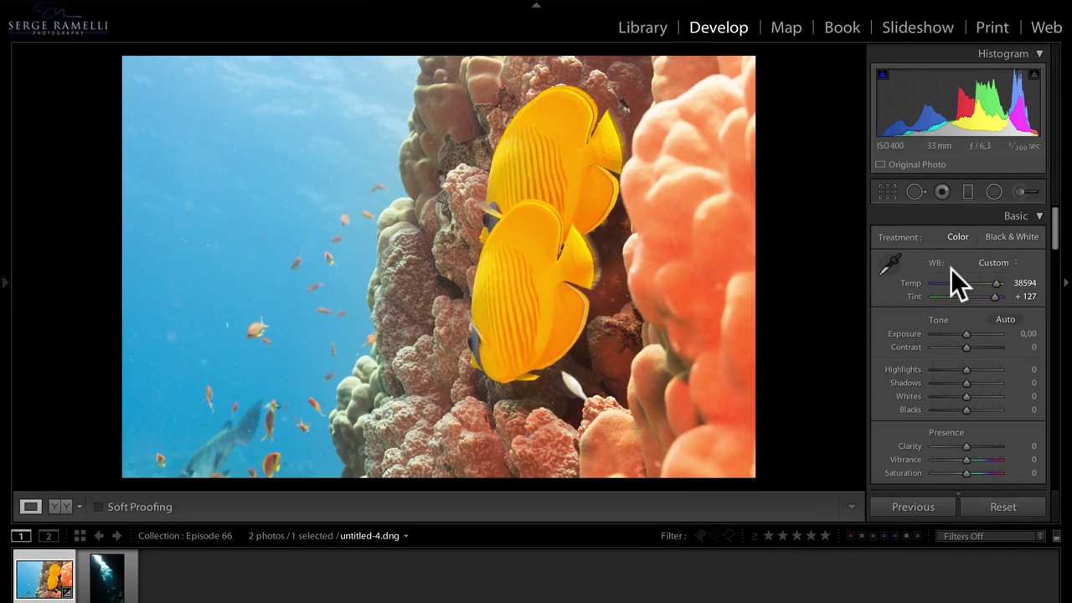
- Lift Shadows to +100 and pull Highlights down to −100
mouse_move(1060, 252)
mouse_down()
mouse_move(1061, 263)
mouse_move(1062, 243)
mouse_up()
drag(966, 383, 1037, 383)
drag(967, 368, 891, 366)
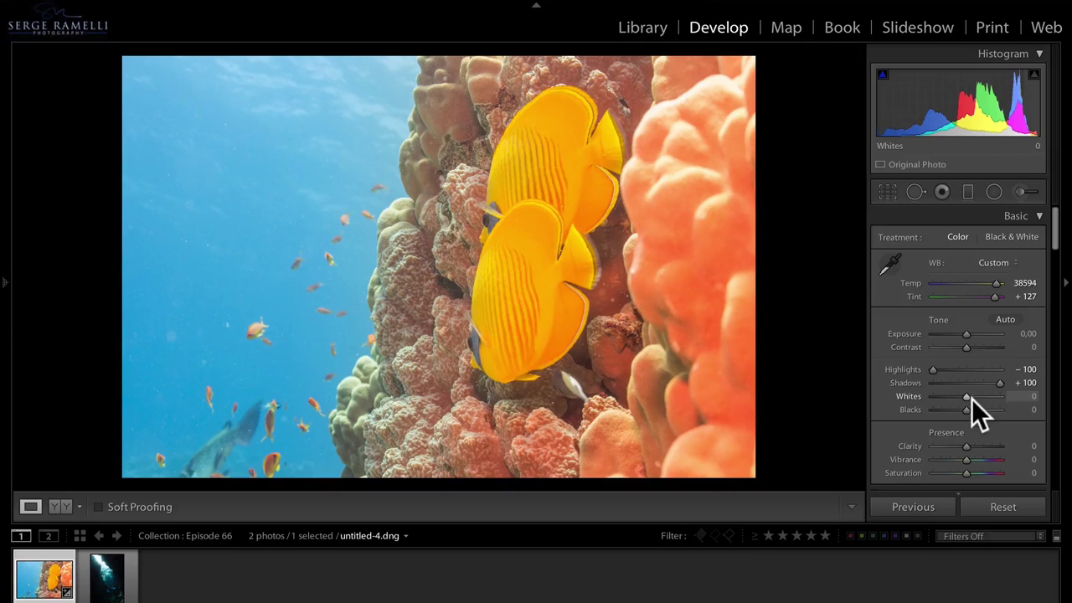
- Set Whites to +23 and Blacks to −35 while watching the clipping preview
key(alt)
drag(967, 395, 983, 393)
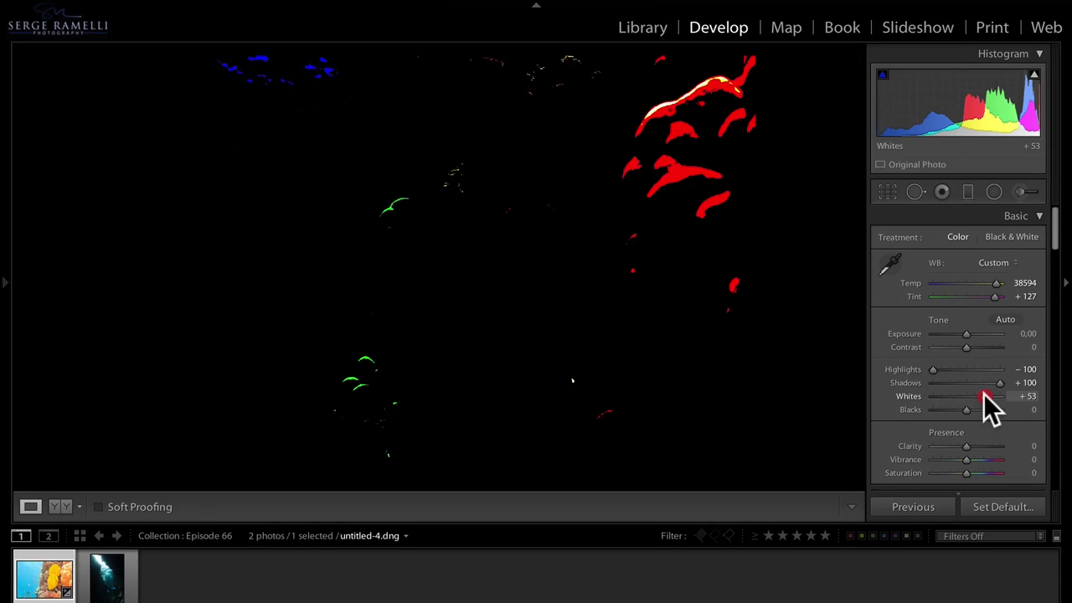
drag(983, 394, 980, 393)
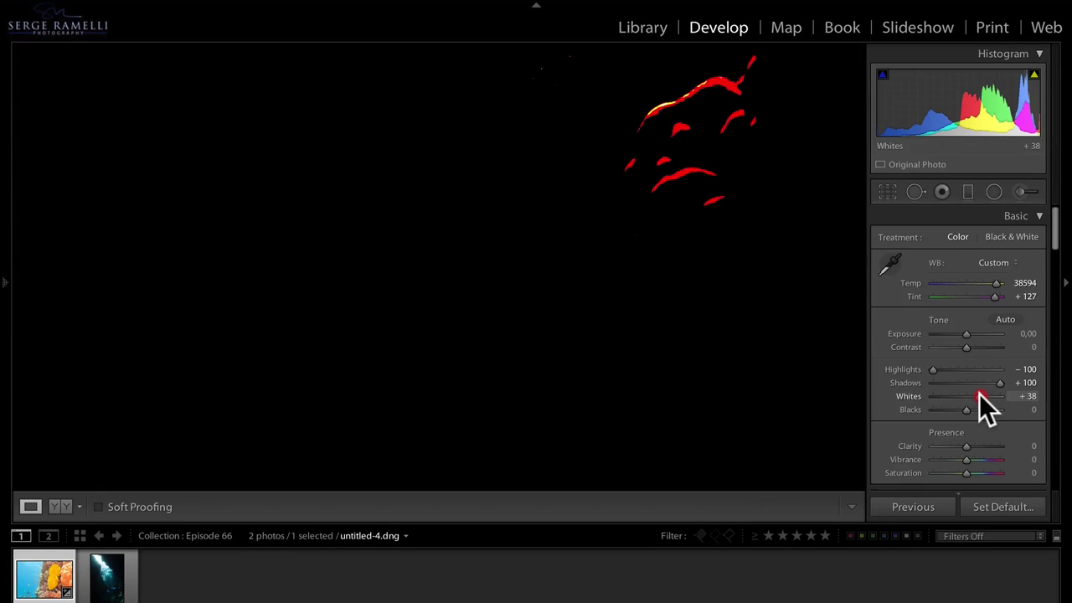
drag(979, 394, 974, 394)
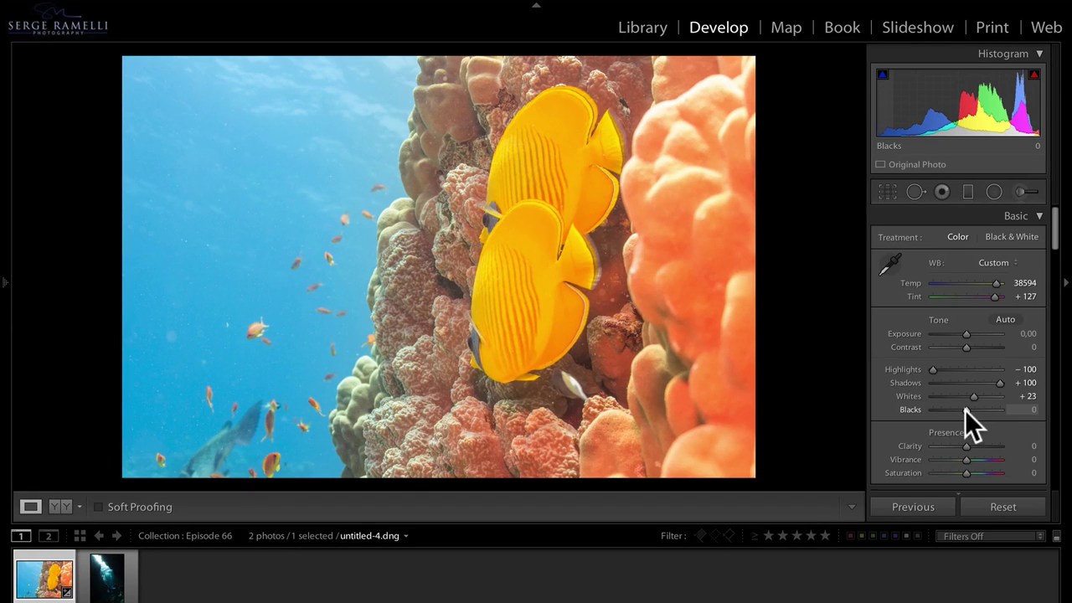
key(alt)
drag(966, 409, 956, 407)
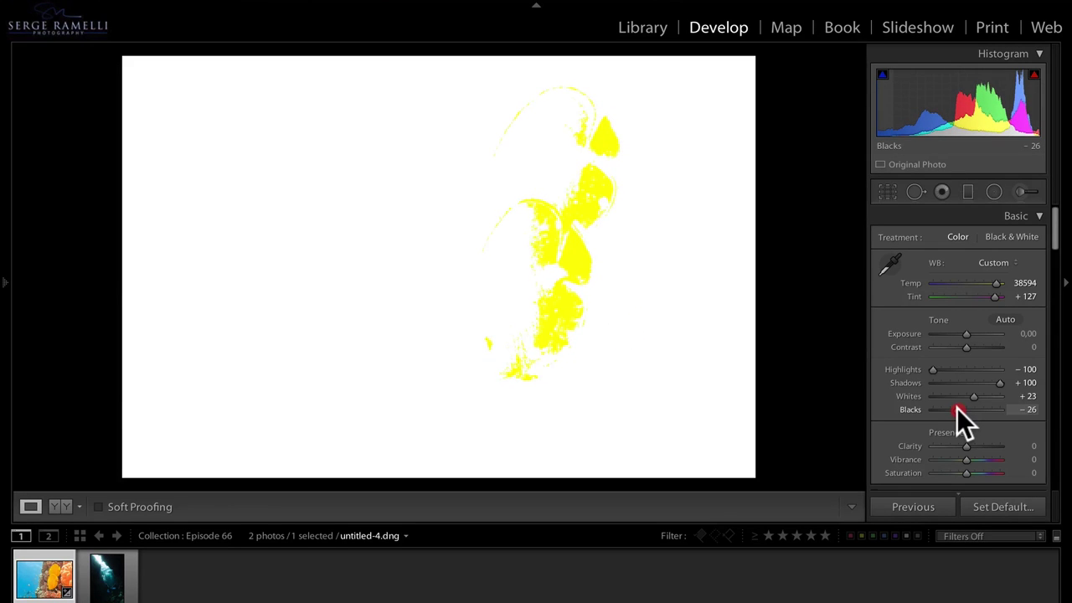
drag(957, 407, 954, 406)
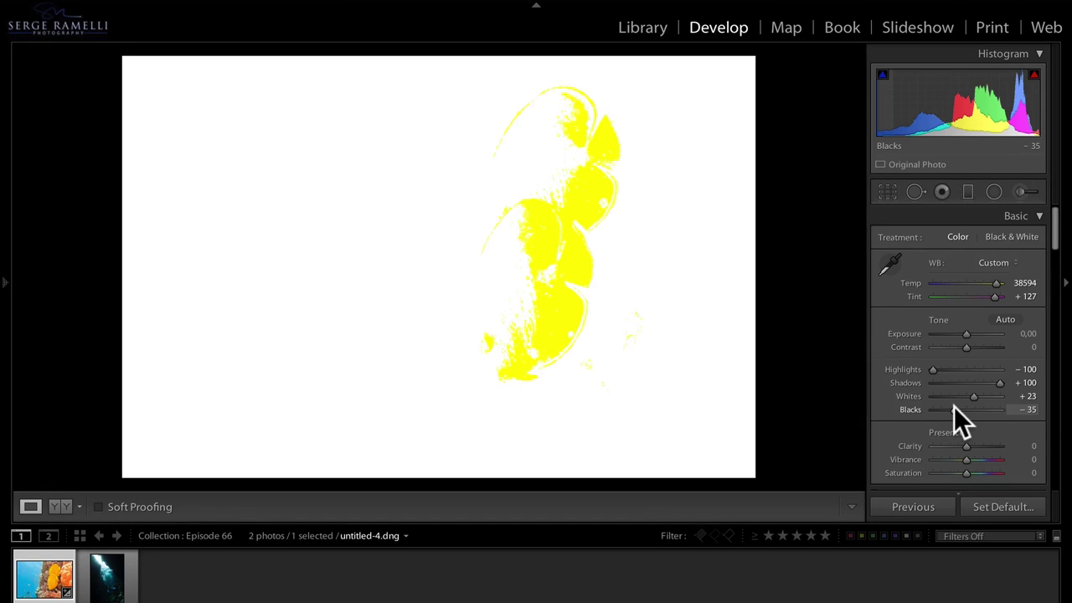
drag(954, 406, 954, 406)
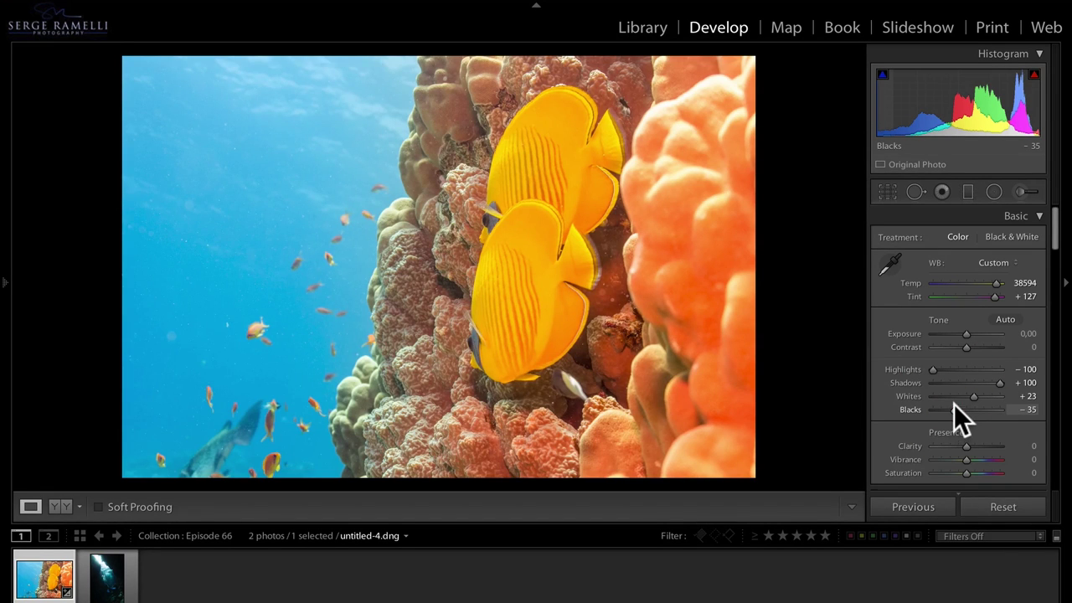
drag(966, 333, 975, 345)
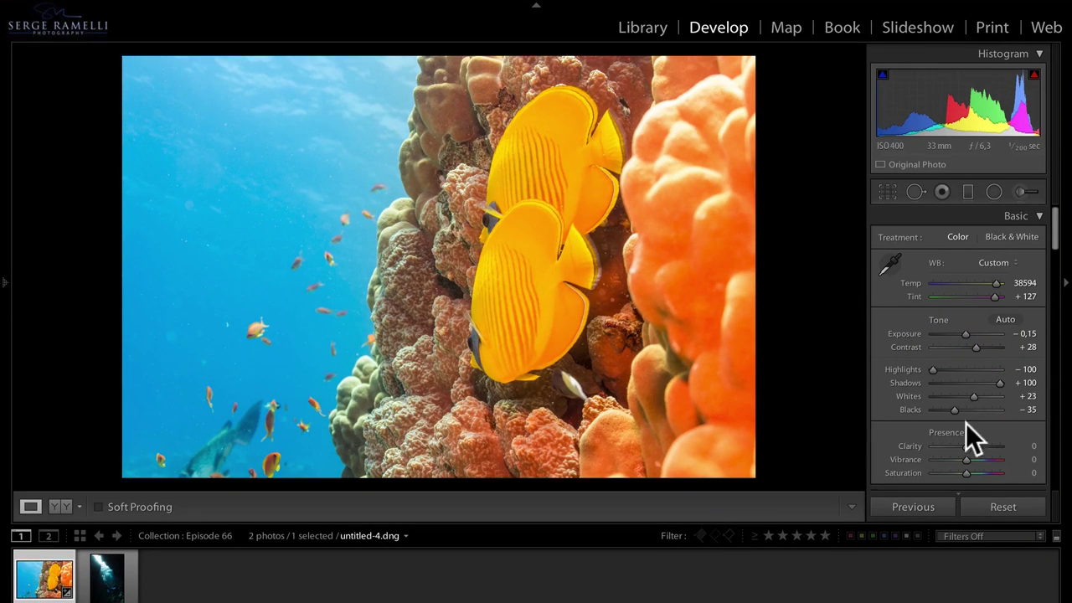
drag(977, 446, 985, 444)
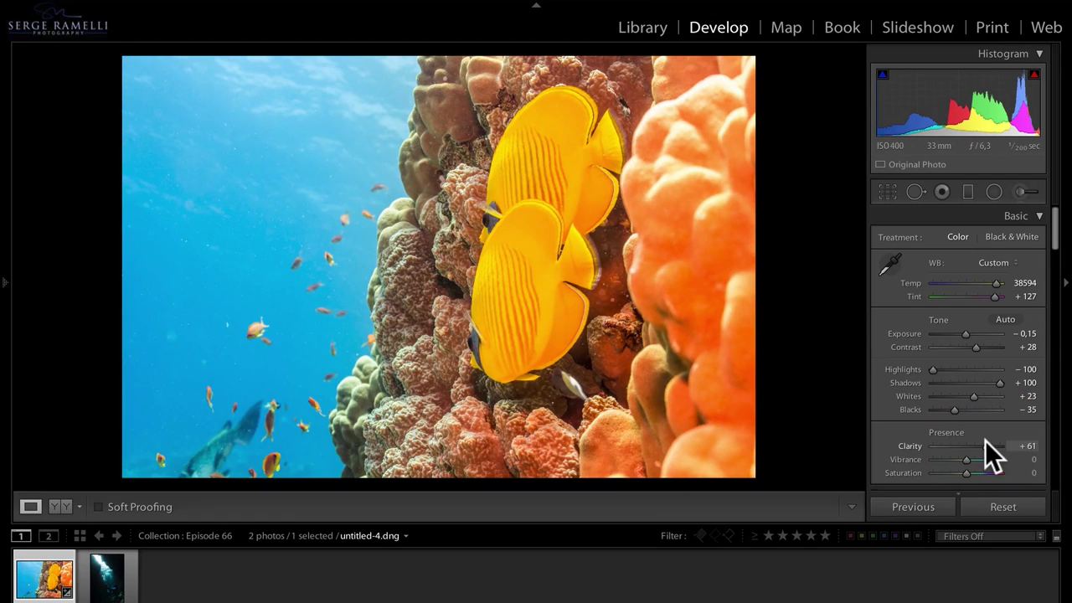
click(977, 456)
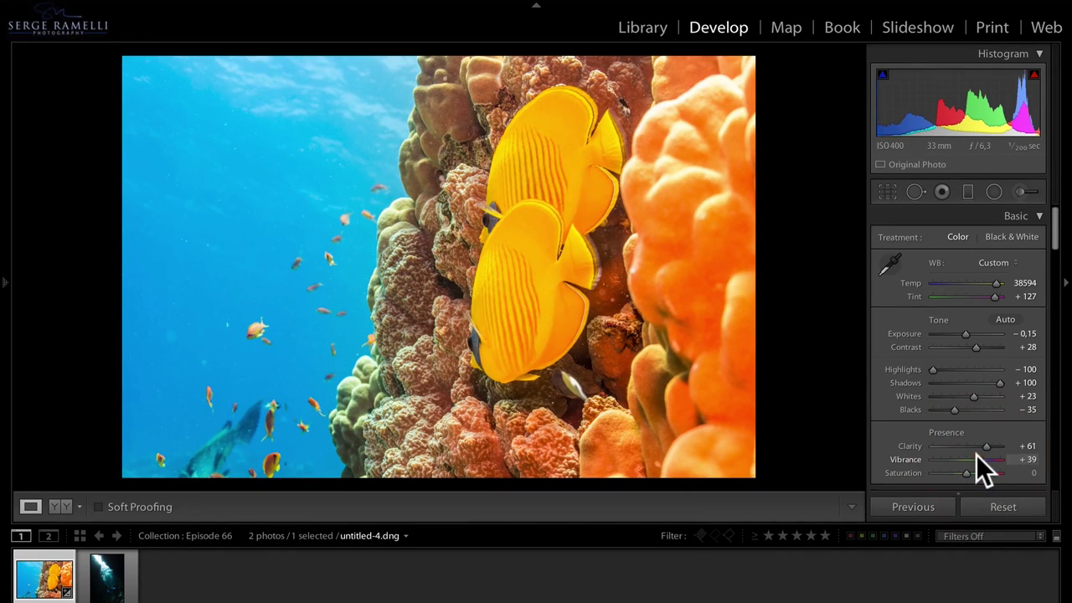
key(alt)
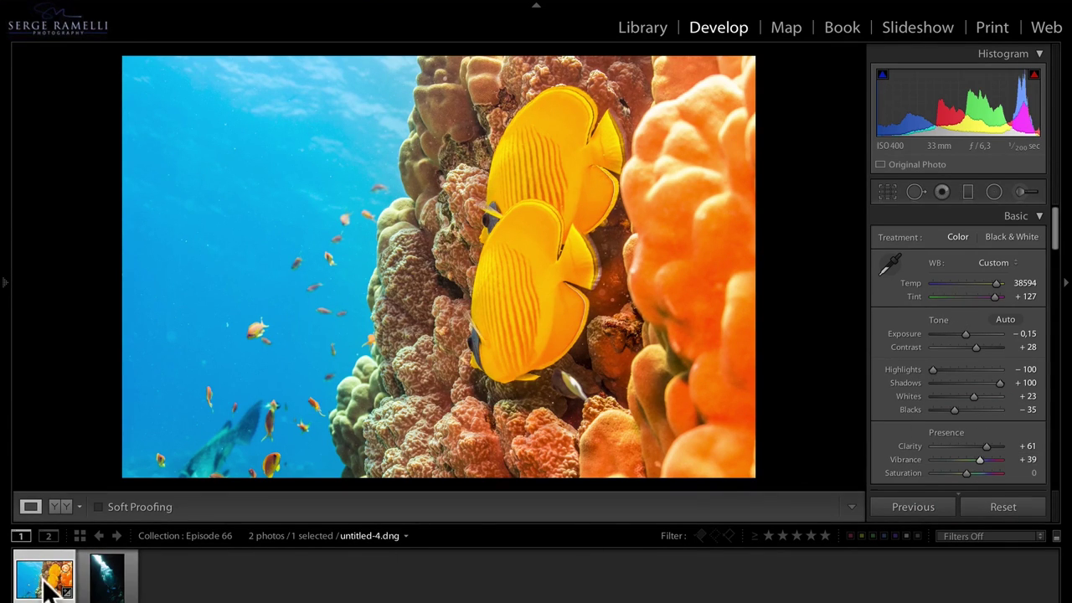
key(alt)
key(backslash)
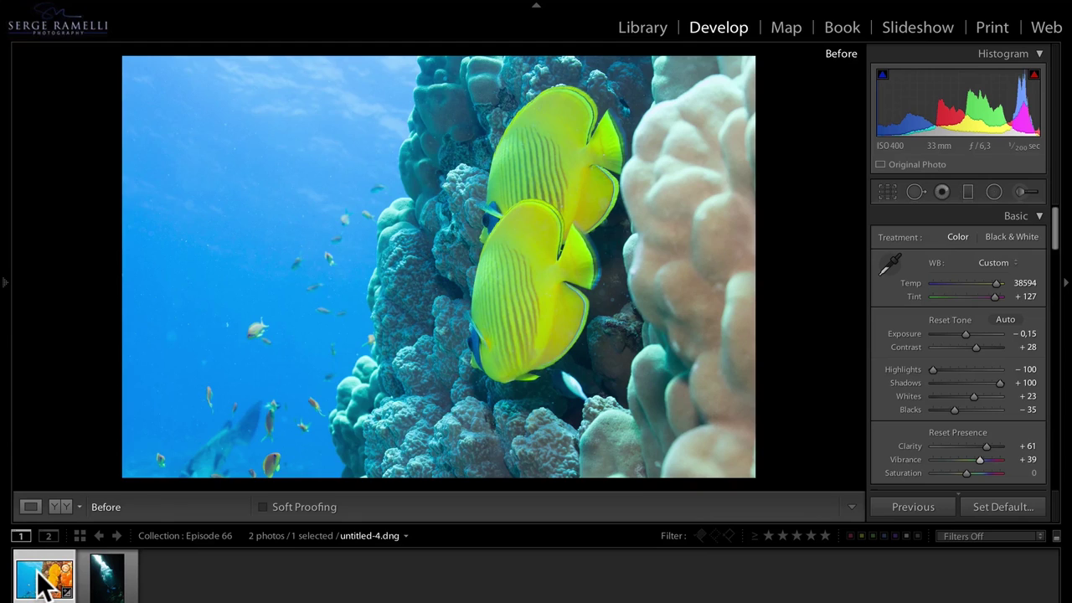
key(backslash)
key(backslash)
key(backslash)
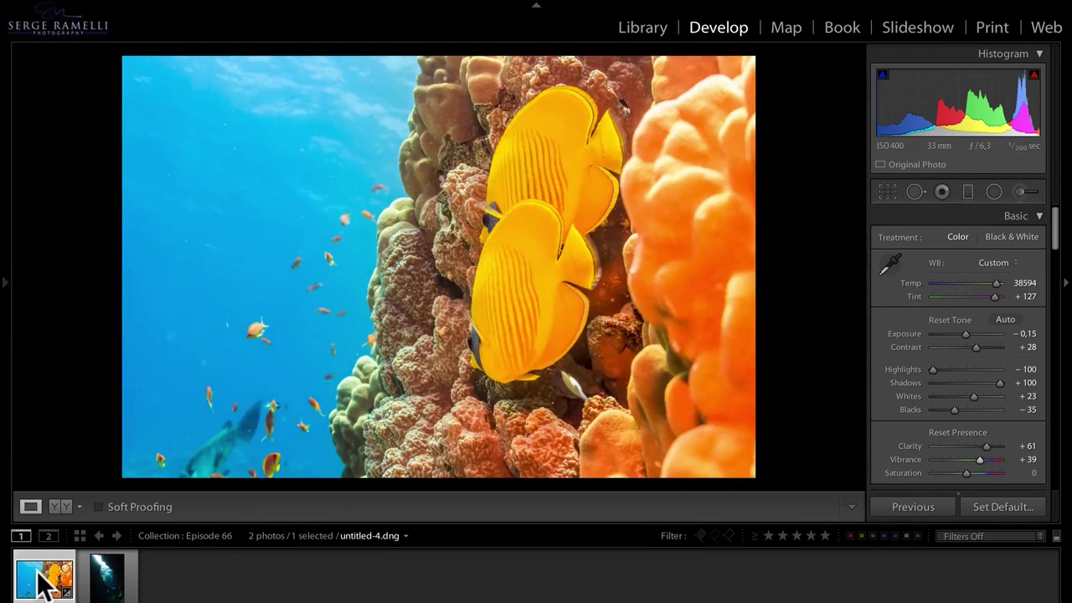
key(backslash)
key(backslash)
key(backslash)
key(backslash)
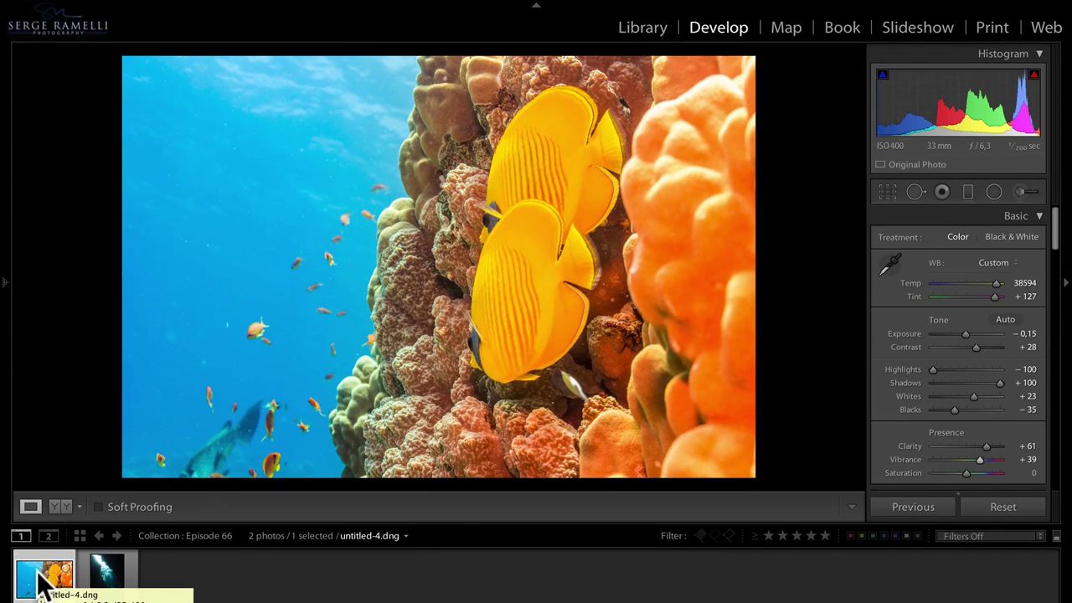
- Crop the fish photo's right and top edges, then open untitled-16.dng and lift Shadows to +100
key(r)
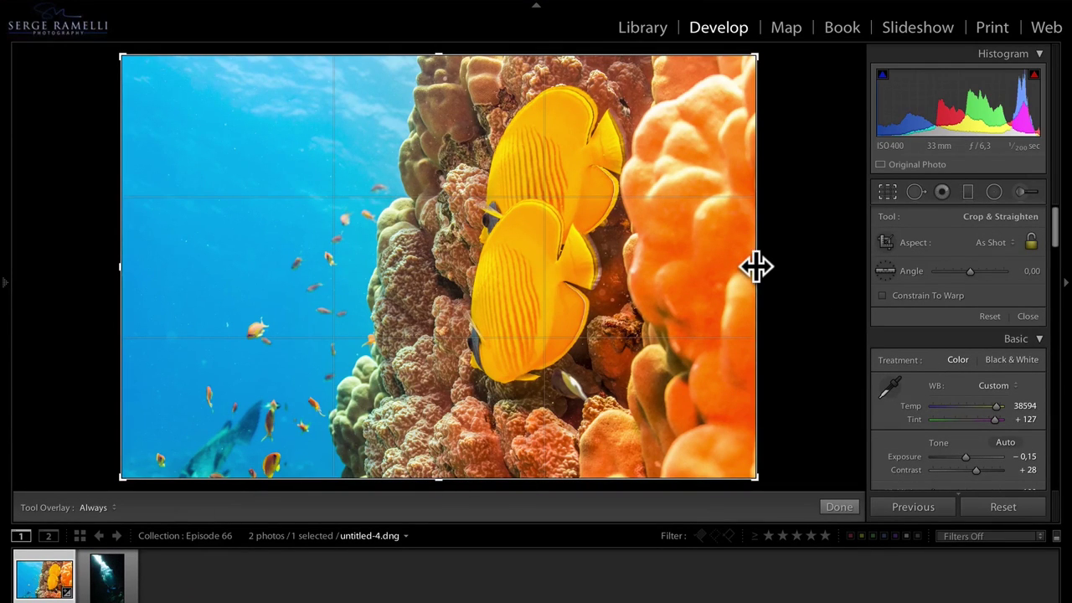
drag(757, 266, 730, 267)
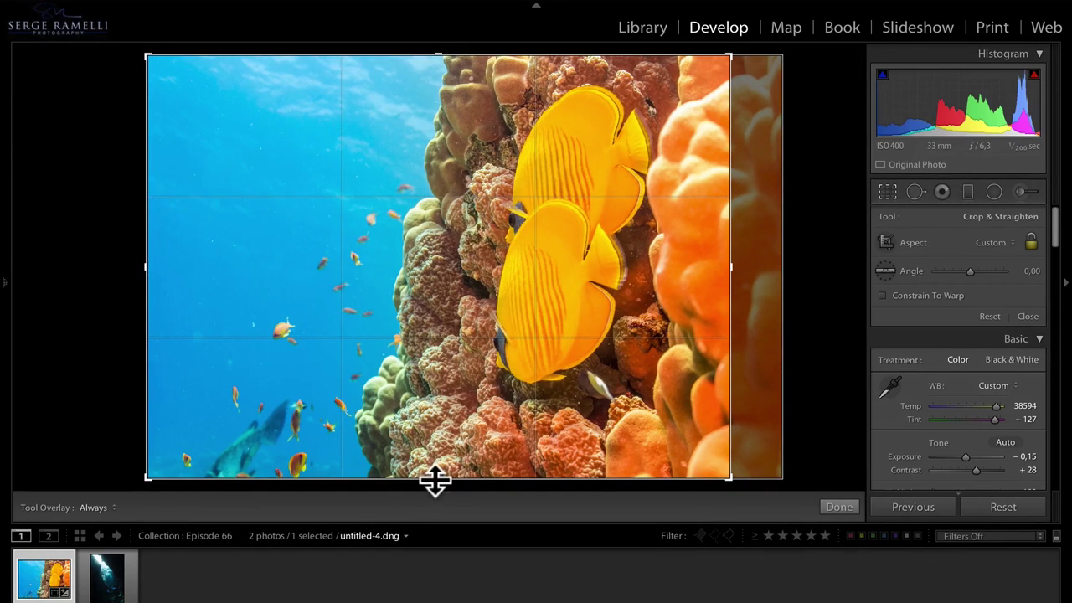
drag(433, 57, 423, 69)
key(Return)
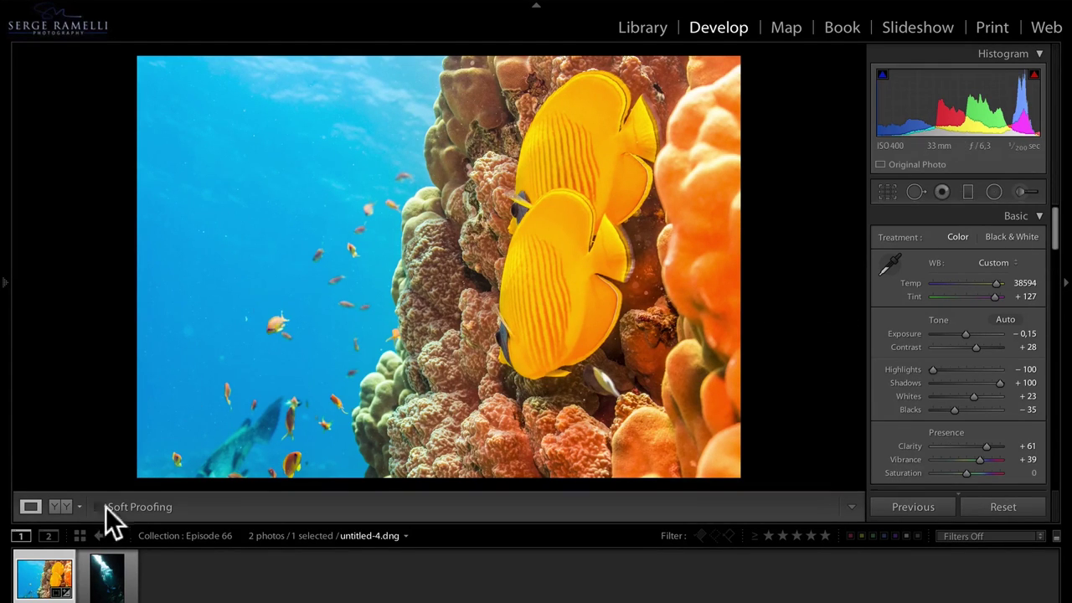
click(107, 570)
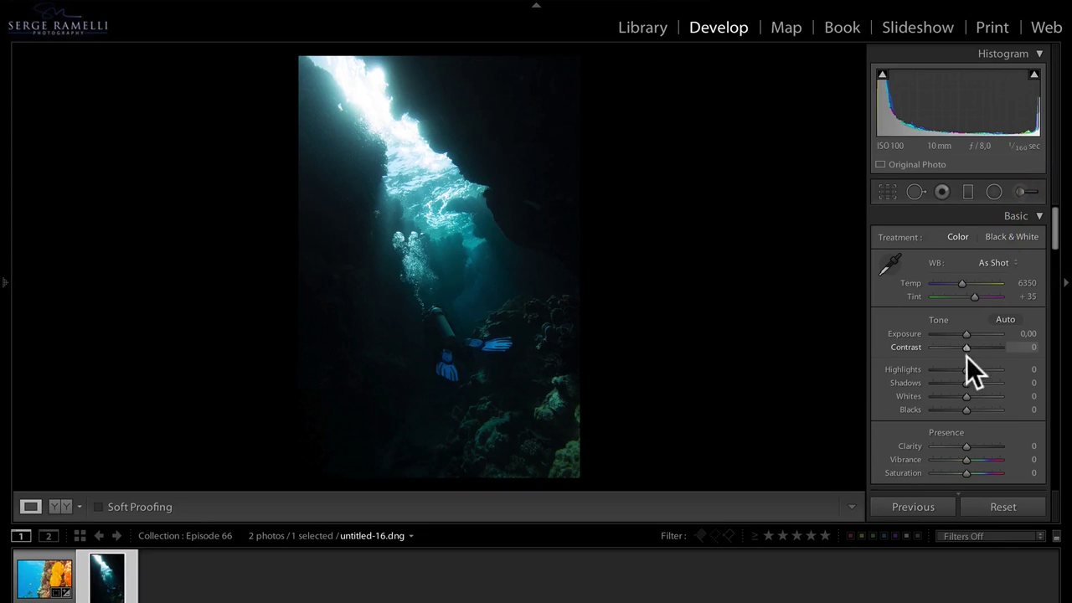
drag(967, 382, 1044, 383)
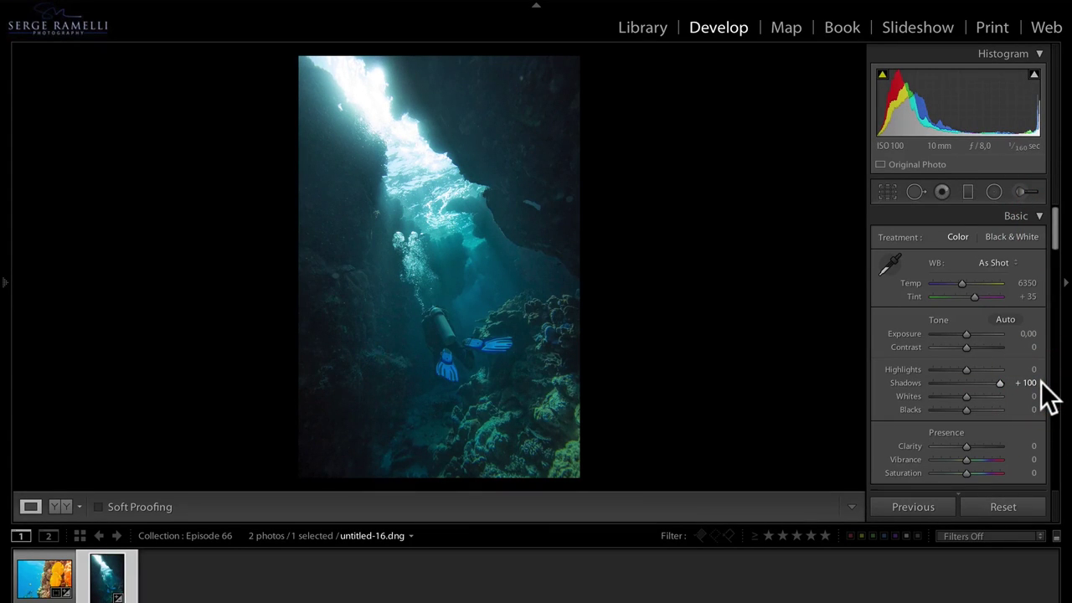
key(i)
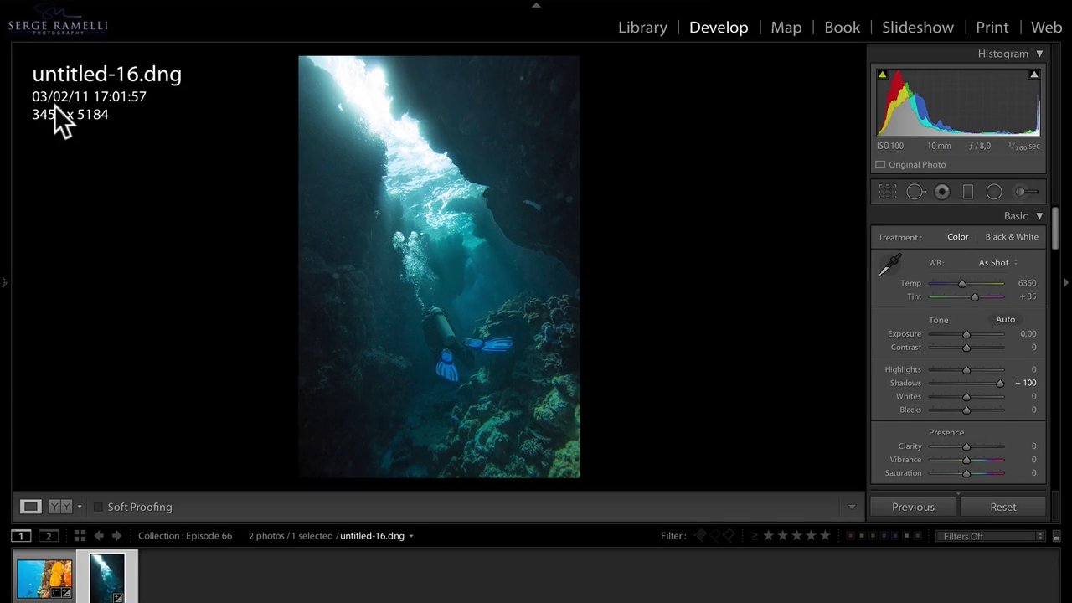
key(i)
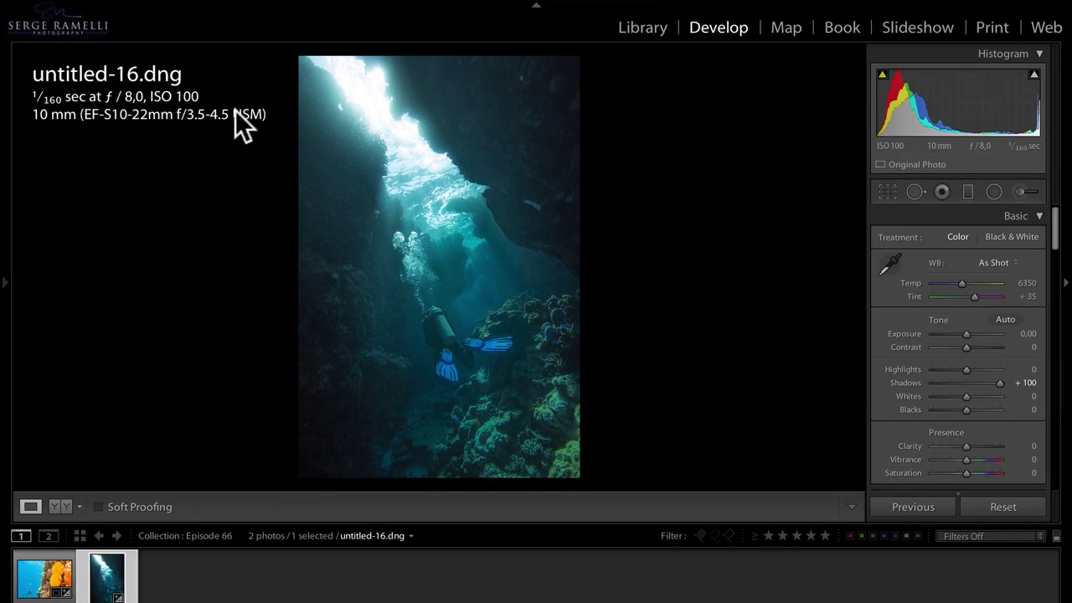
click(343, 305)
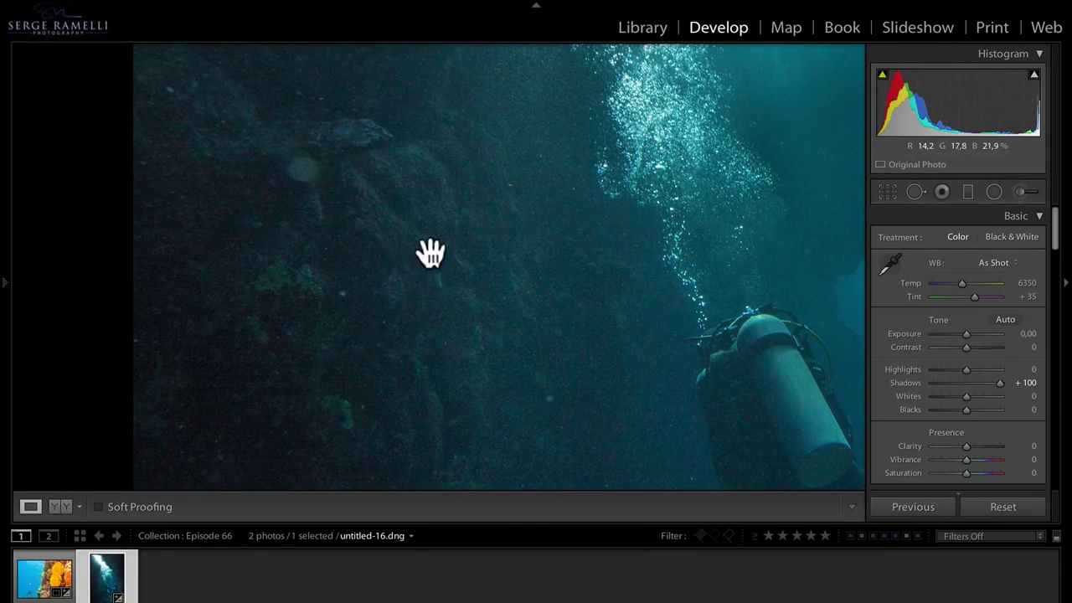
drag(517, 230, 407, 280)
drag(790, 210, 500, 252)
drag(771, 185, 577, 246)
drag(712, 139, 664, 266)
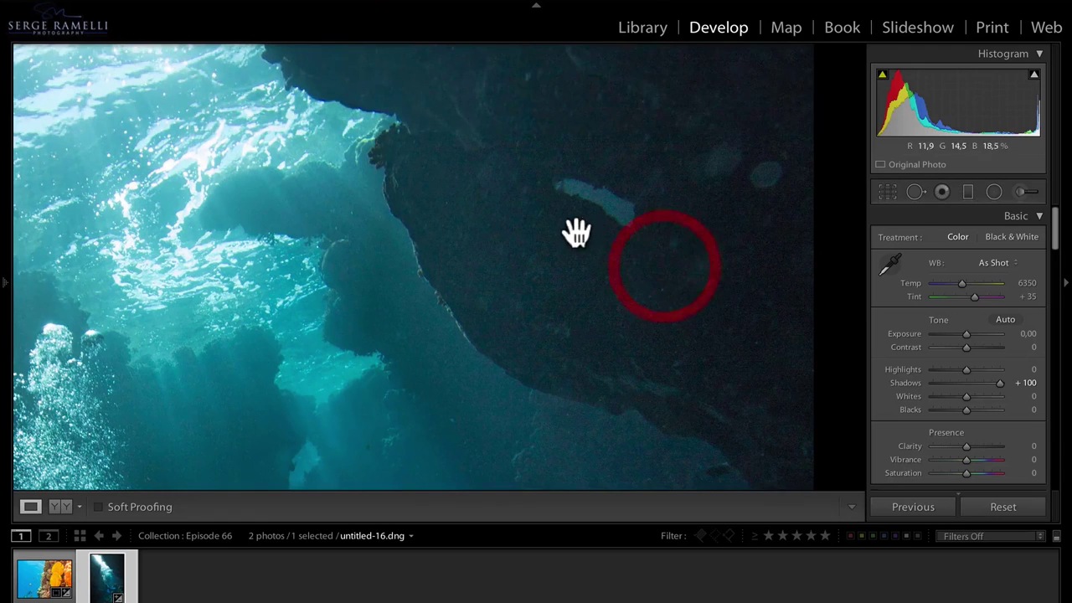
drag(510, 295, 600, 205)
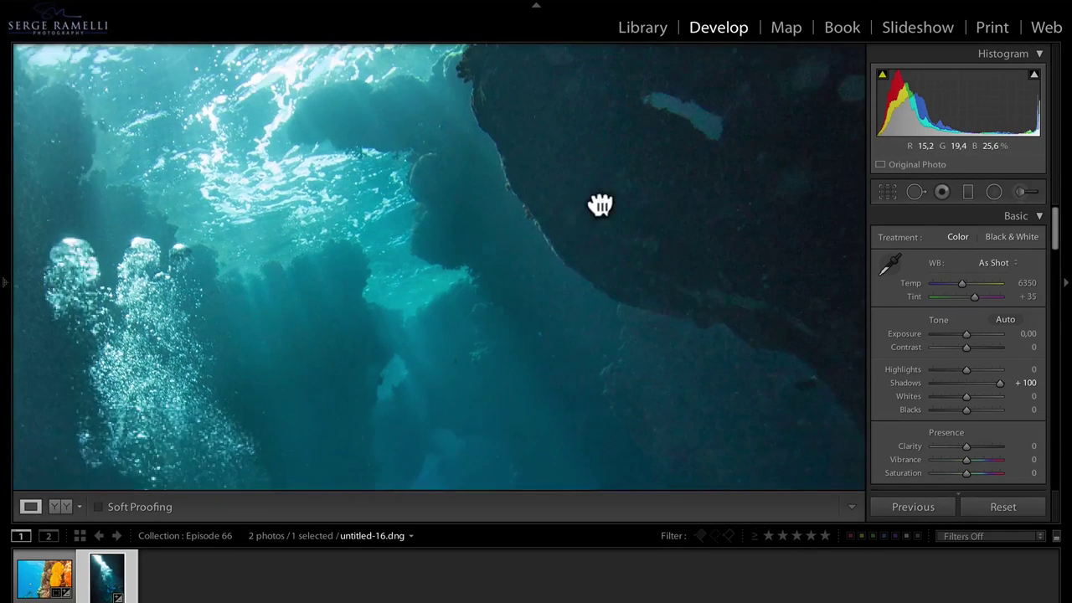
click(420, 289)
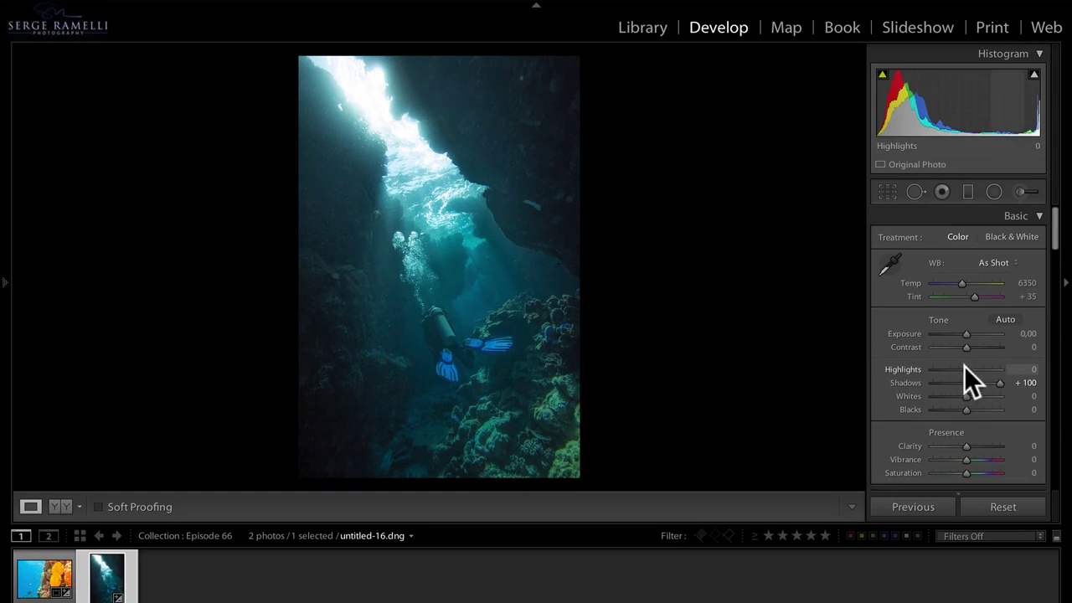
drag(966, 370, 861, 374)
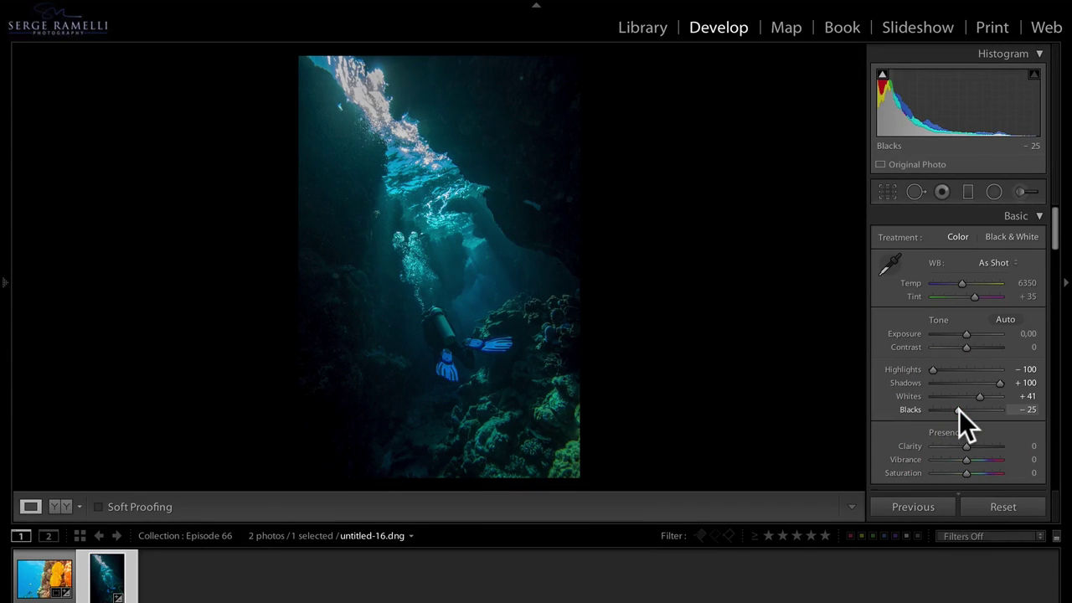
- Pick up the white balance eyedropper to sample a neutral point on the diver photo
click(894, 265)
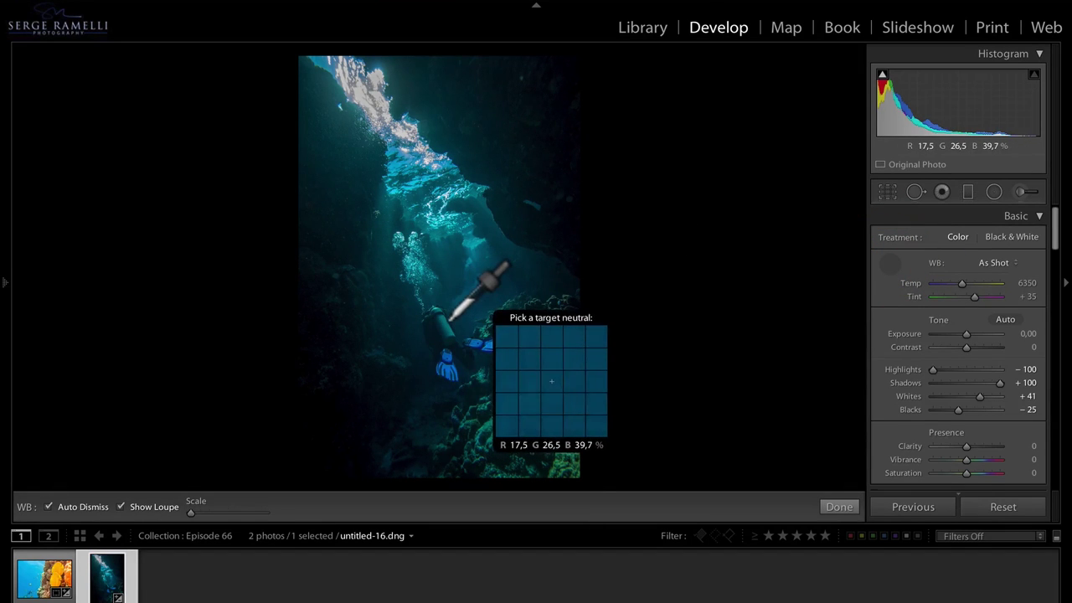
- Settle the diver photo's white balance on Daylight at Temp 5500, with Tint nudged to +13
click(471, 295)
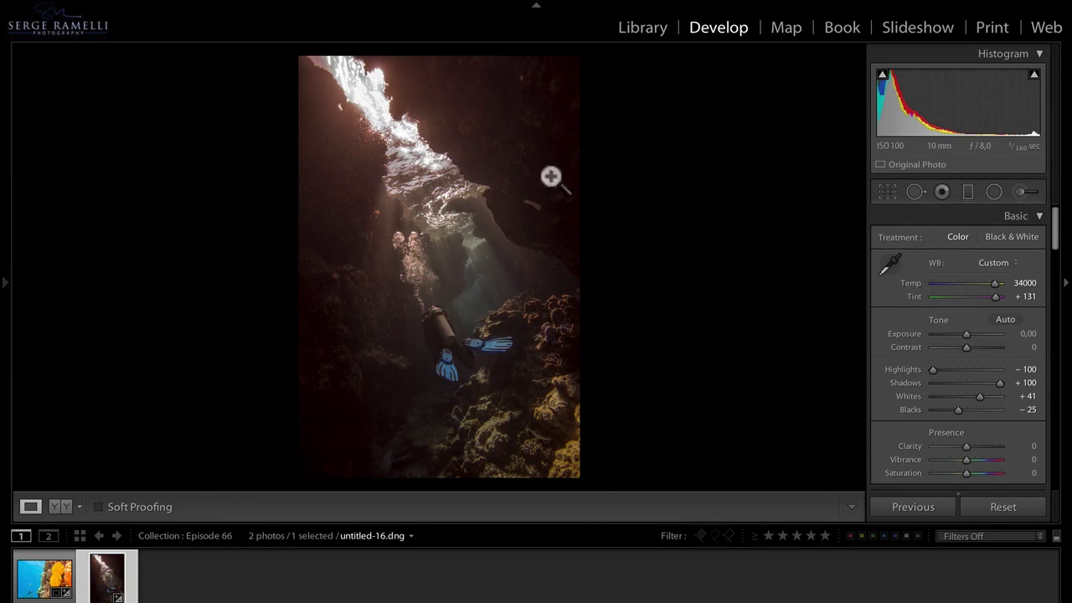
click(1004, 261)
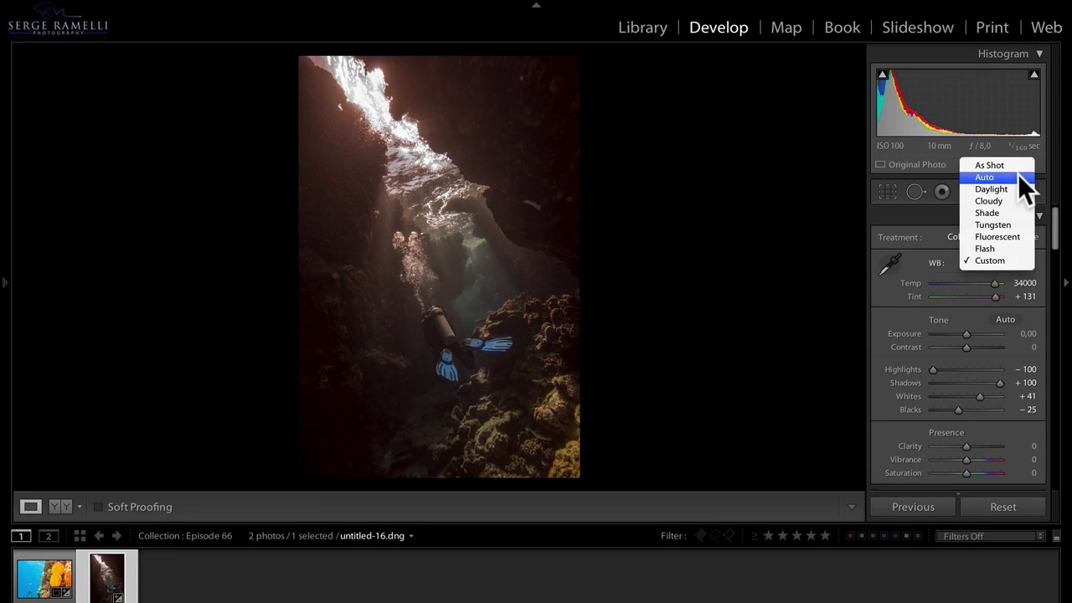
click(1019, 177)
click(1003, 261)
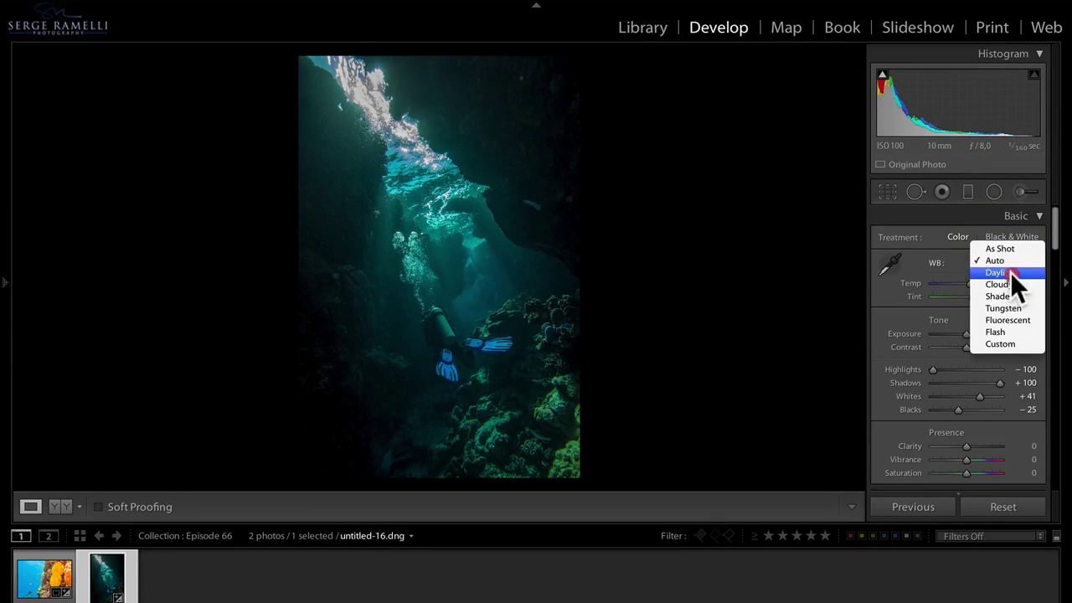
click(1008, 273)
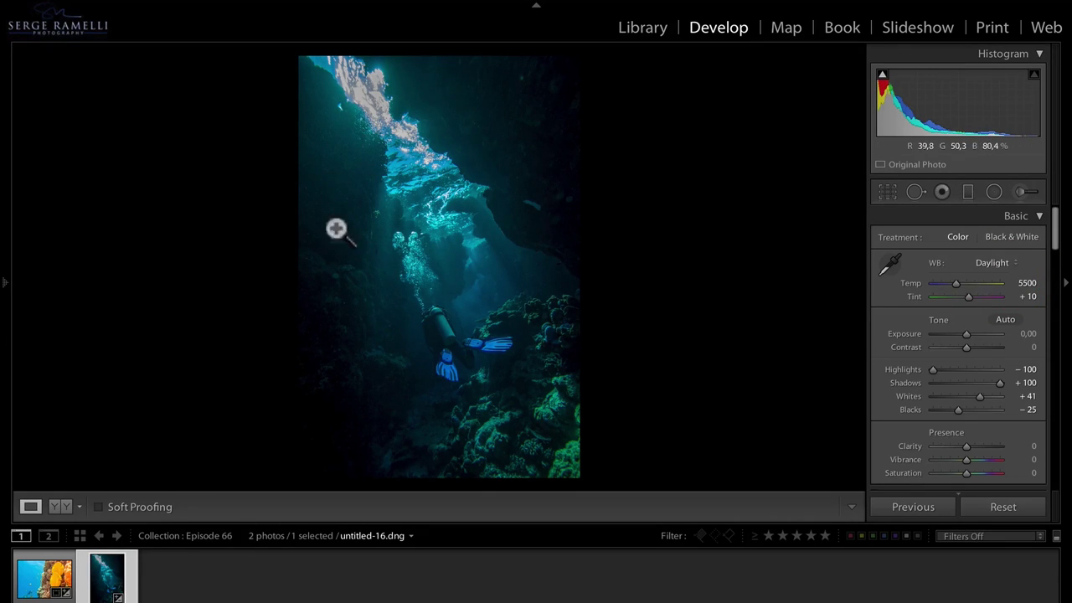
drag(965, 296, 967, 294)
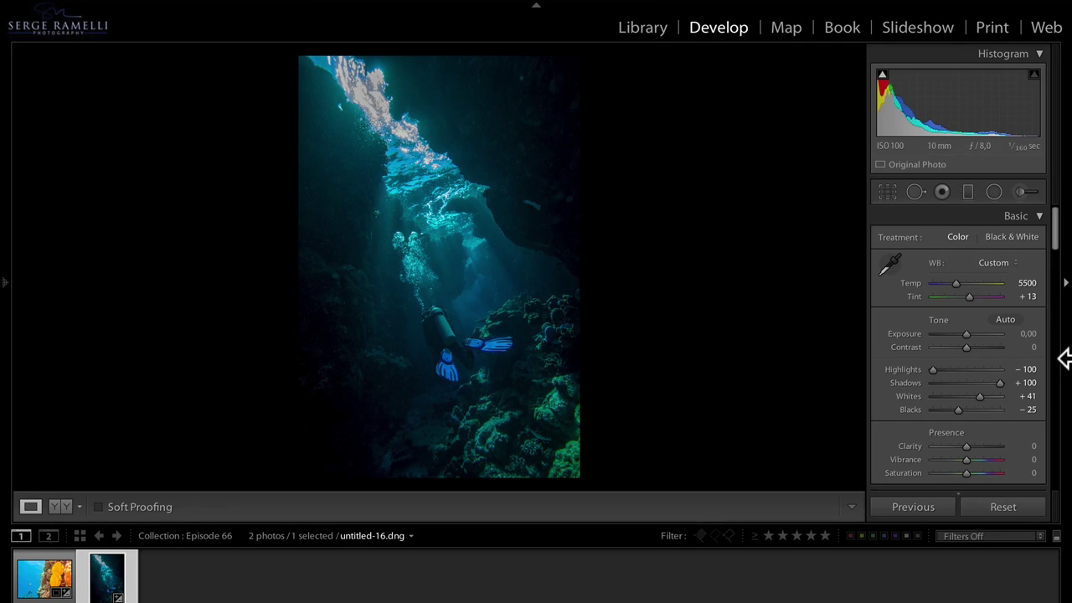
- Raise Clarity and Vibrance to +43
drag(1057, 247, 1056, 220)
click(979, 459)
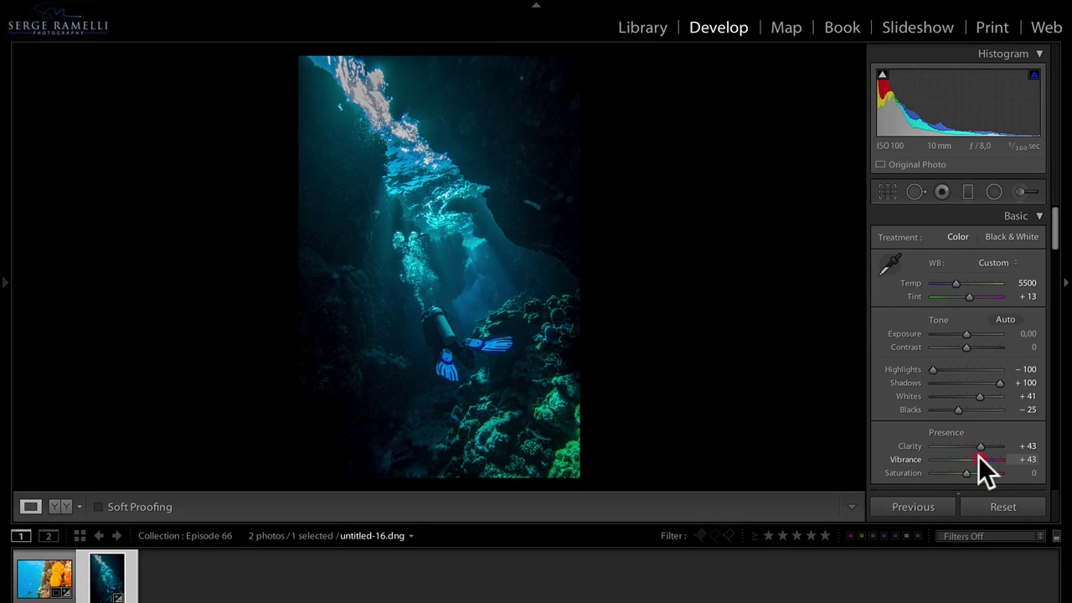
drag(1055, 219, 1046, 478)
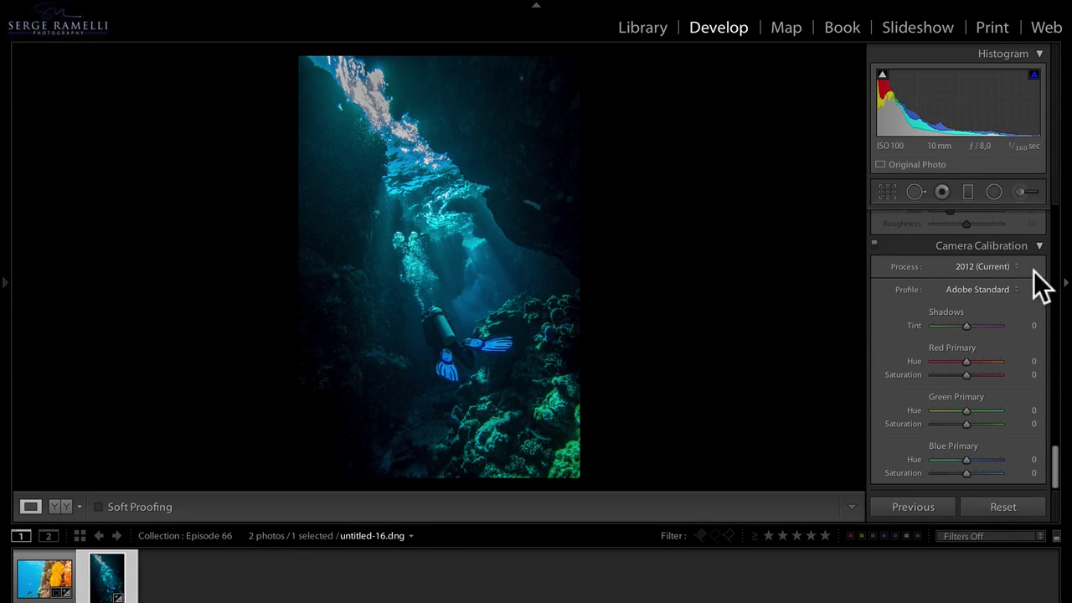
click(1011, 291)
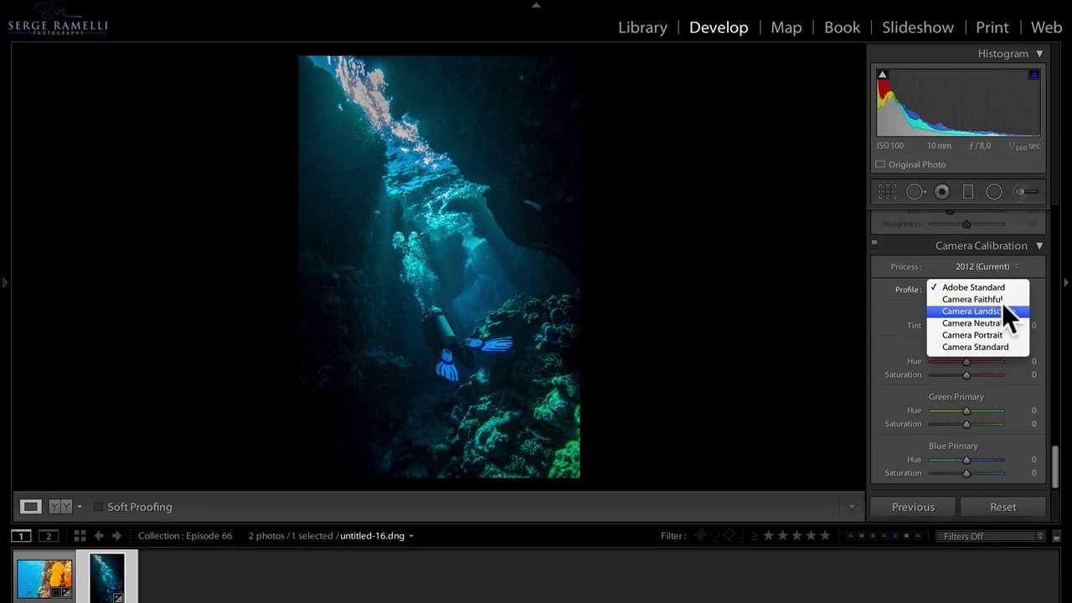
click(997, 305)
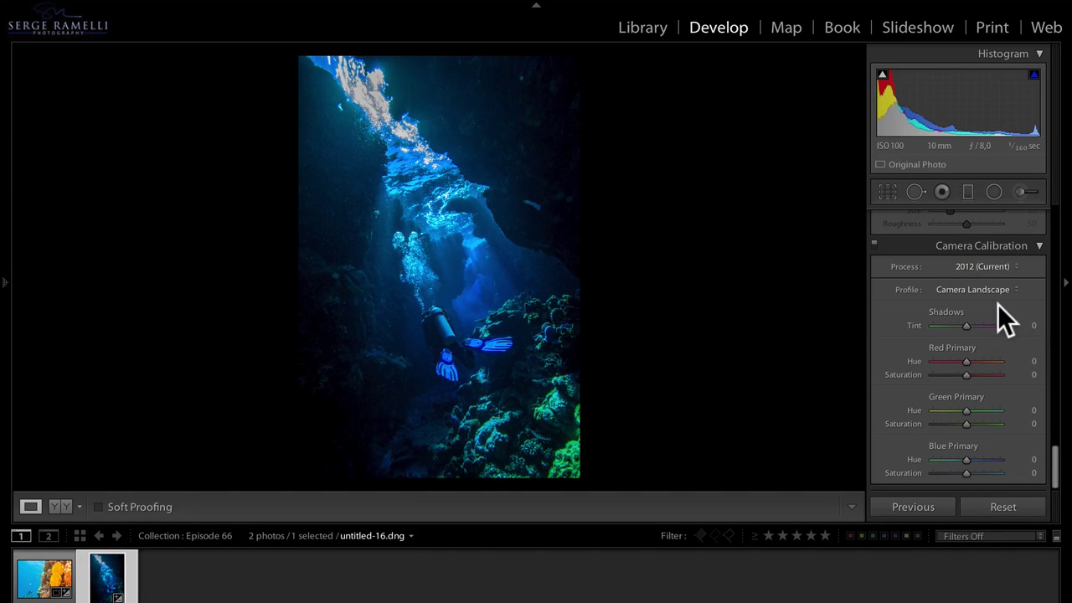
click(1007, 289)
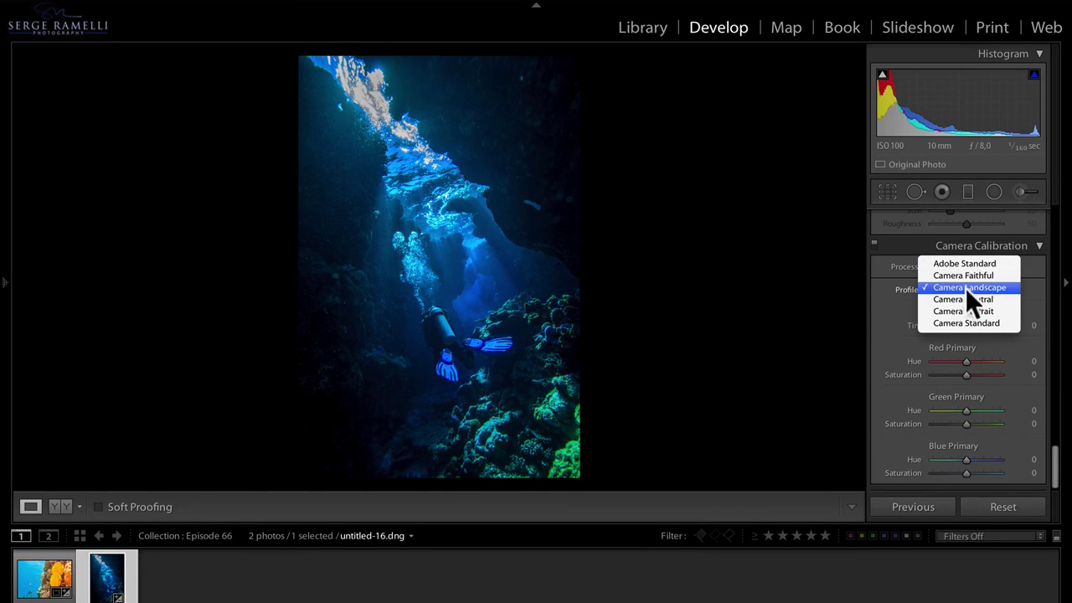
click(989, 266)
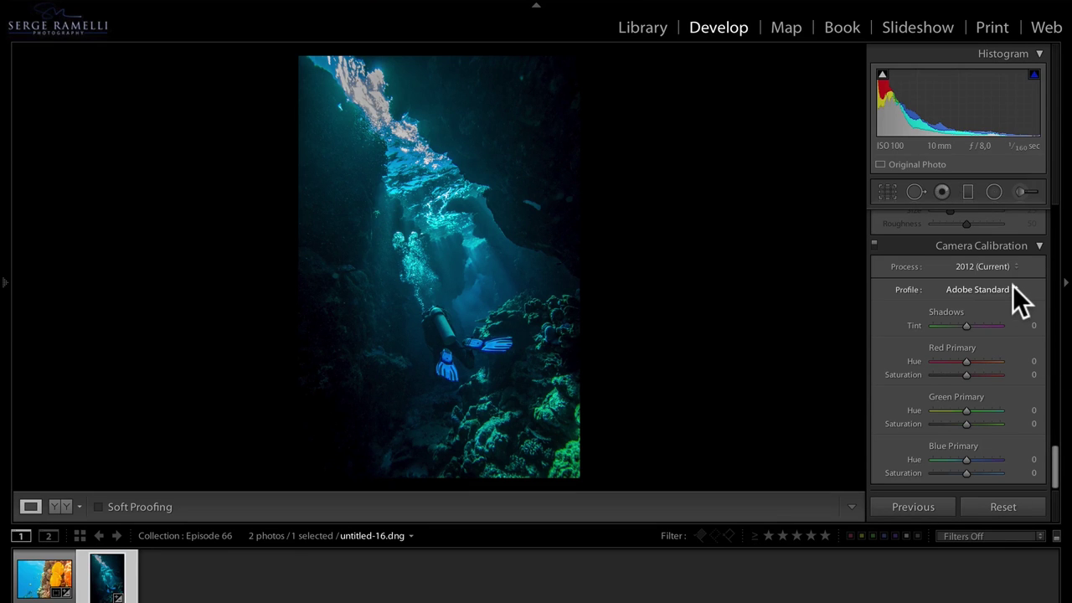
click(394, 312)
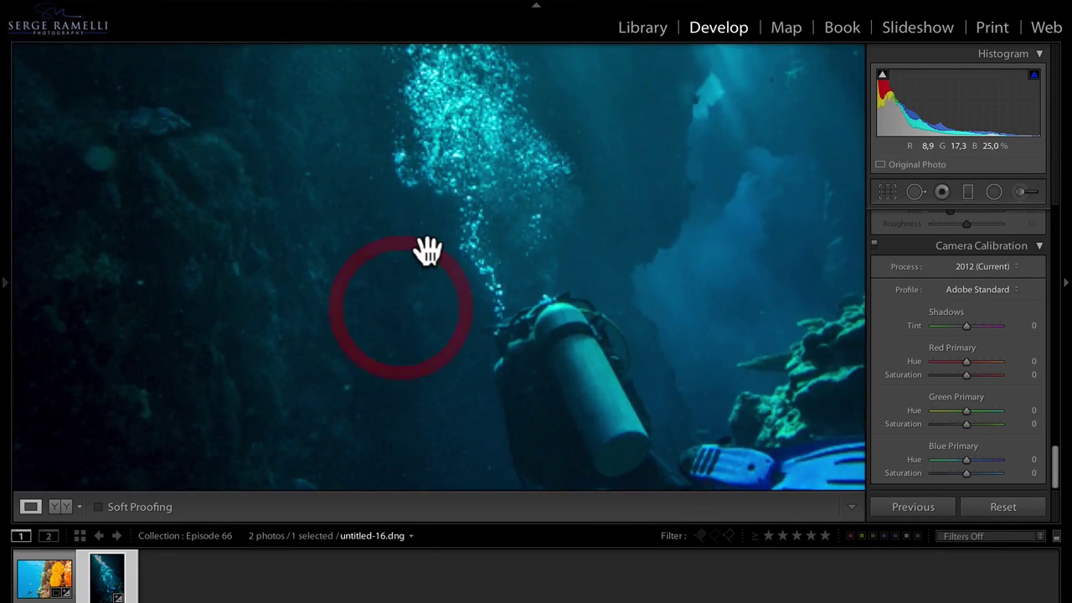
click(423, 251)
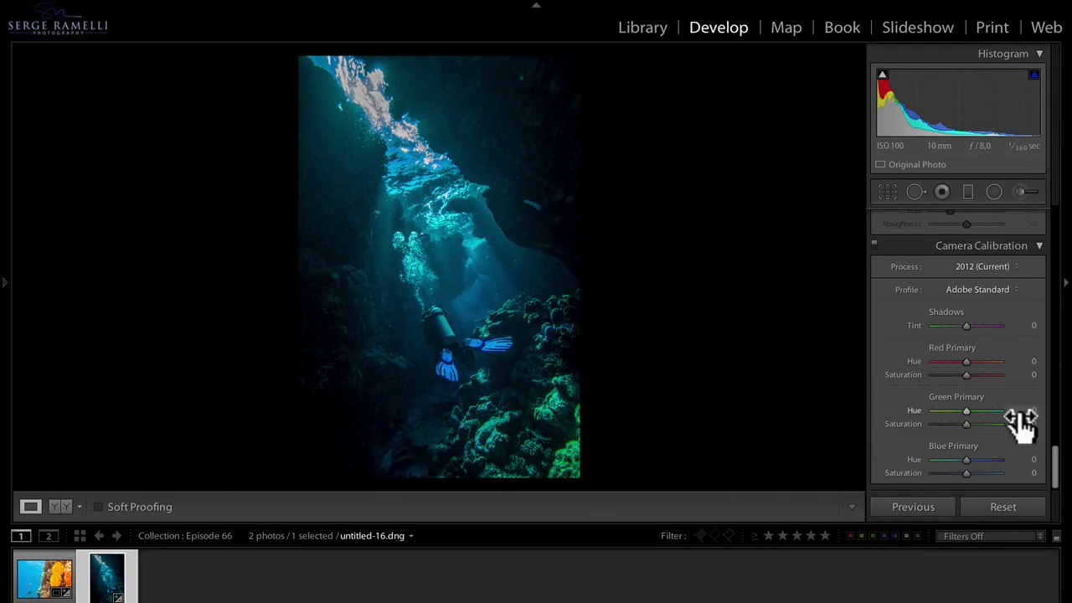
drag(1054, 464, 1060, 416)
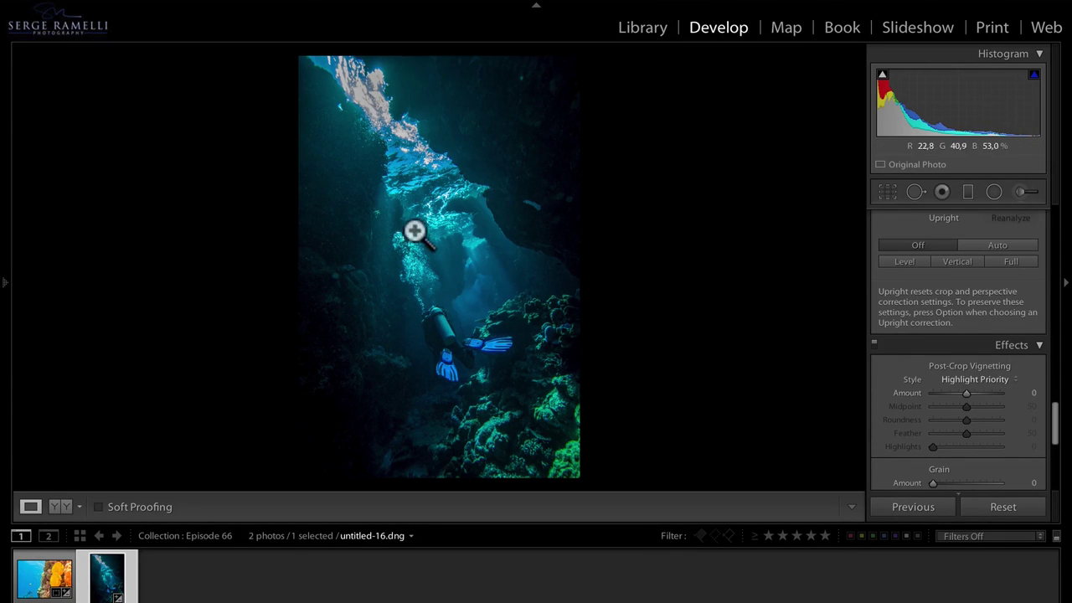
- Apply the Camera Landscape calibration profile for richer, more saturated colour
drag(1056, 430, 1060, 168)
drag(412, 226, 410, 240)
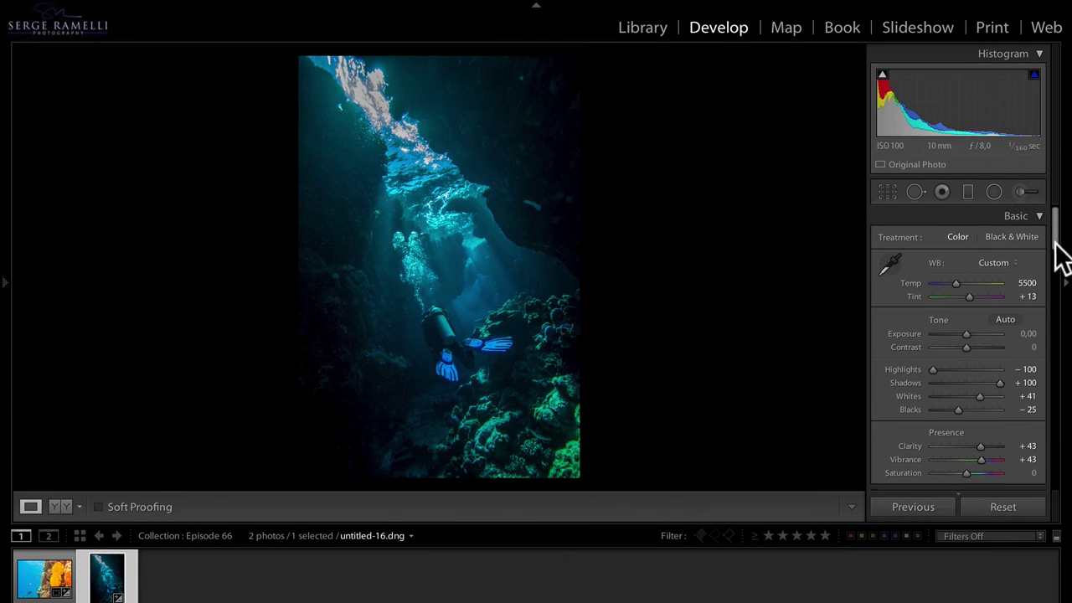
drag(1056, 240, 1054, 484)
click(997, 287)
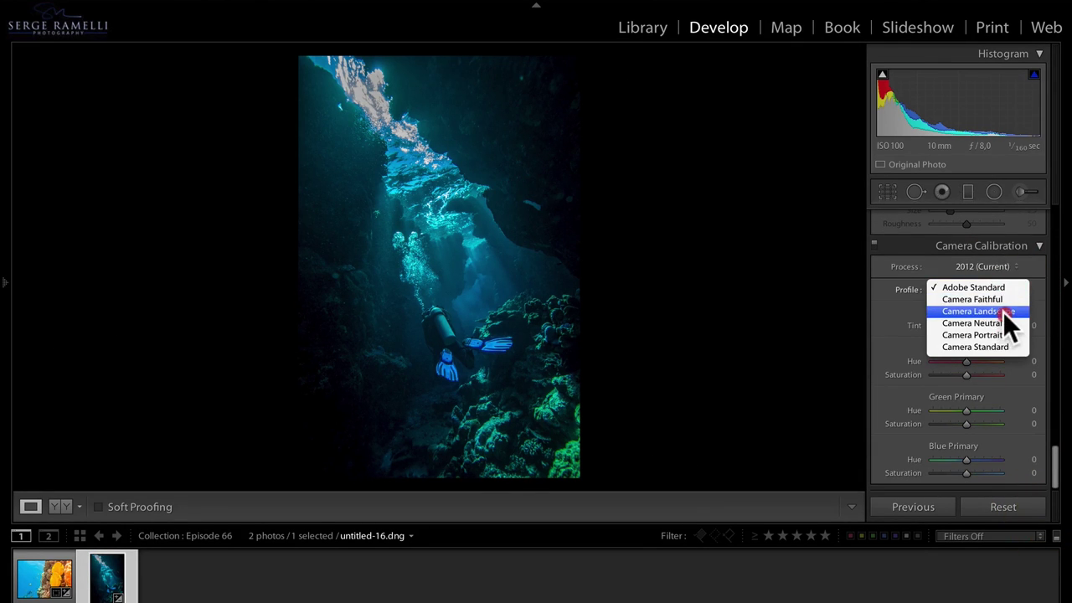
click(1002, 311)
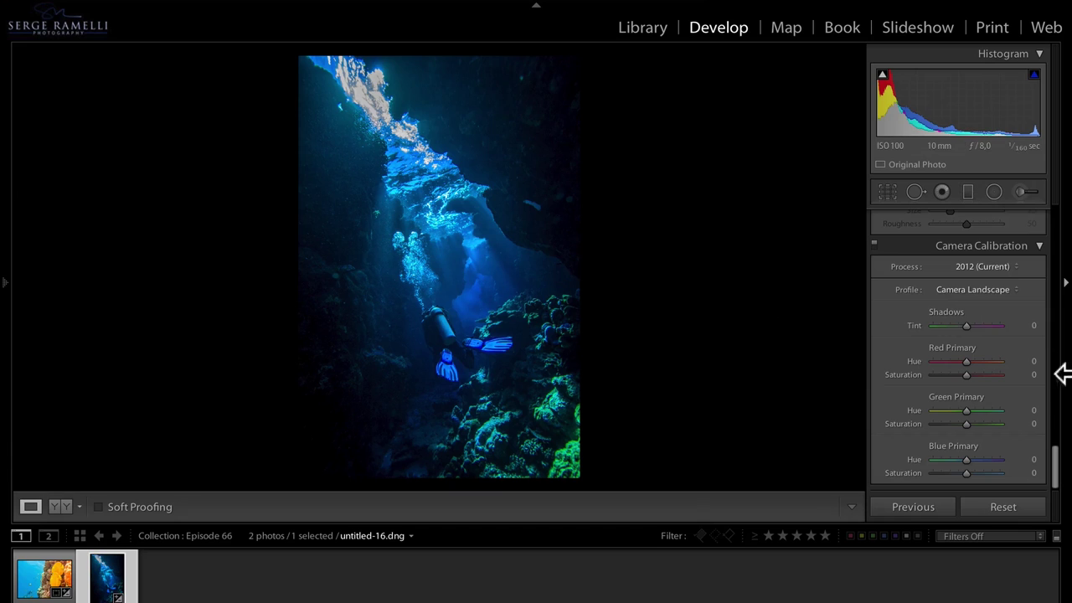
scroll(1053, 456, up, 2)
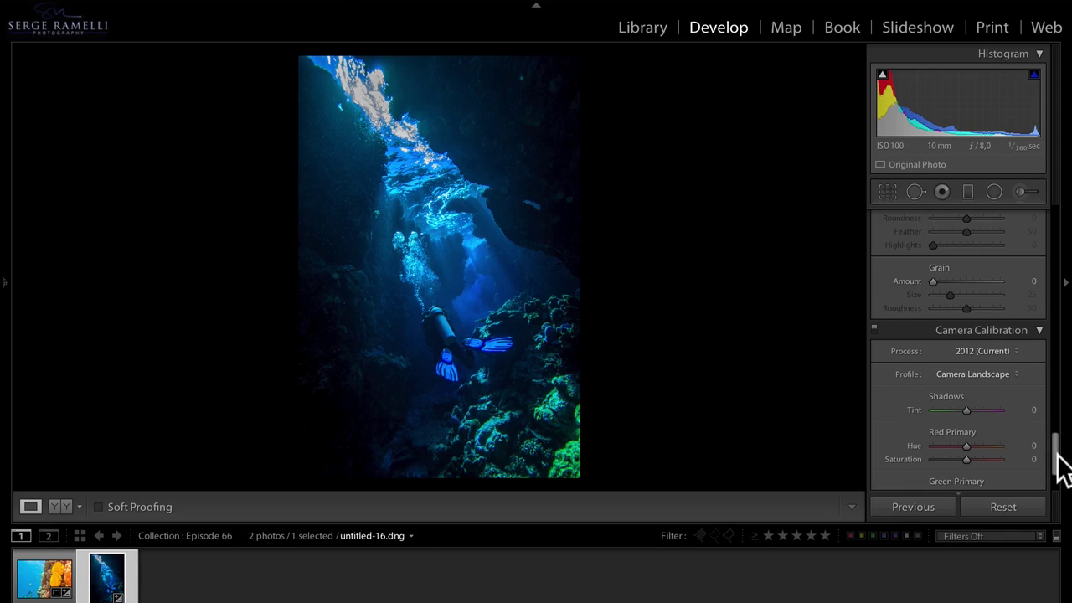
drag(1060, 469, 1069, 251)
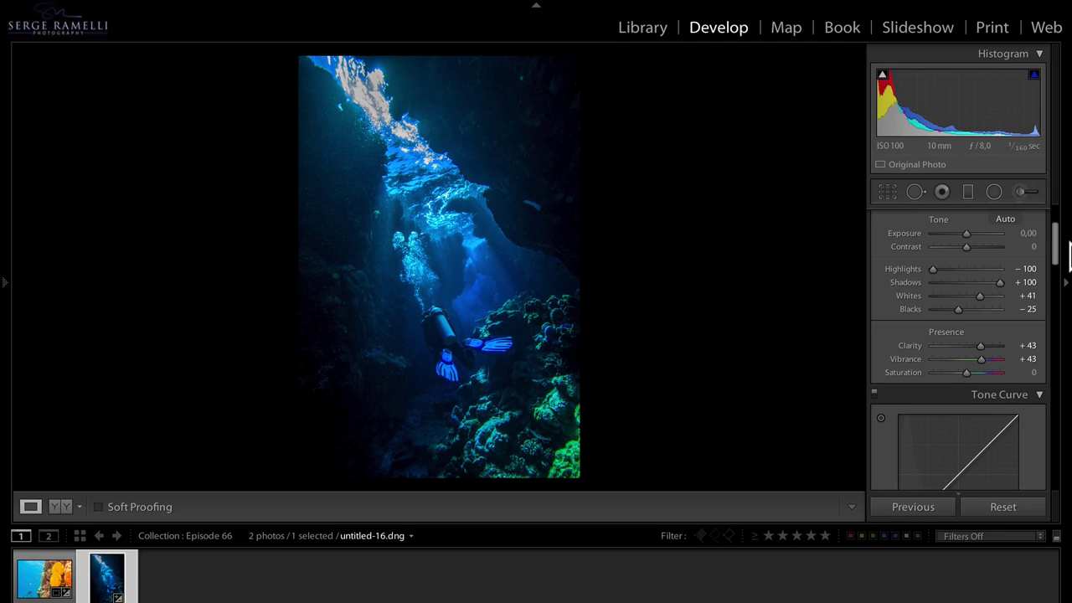
click(1060, 246)
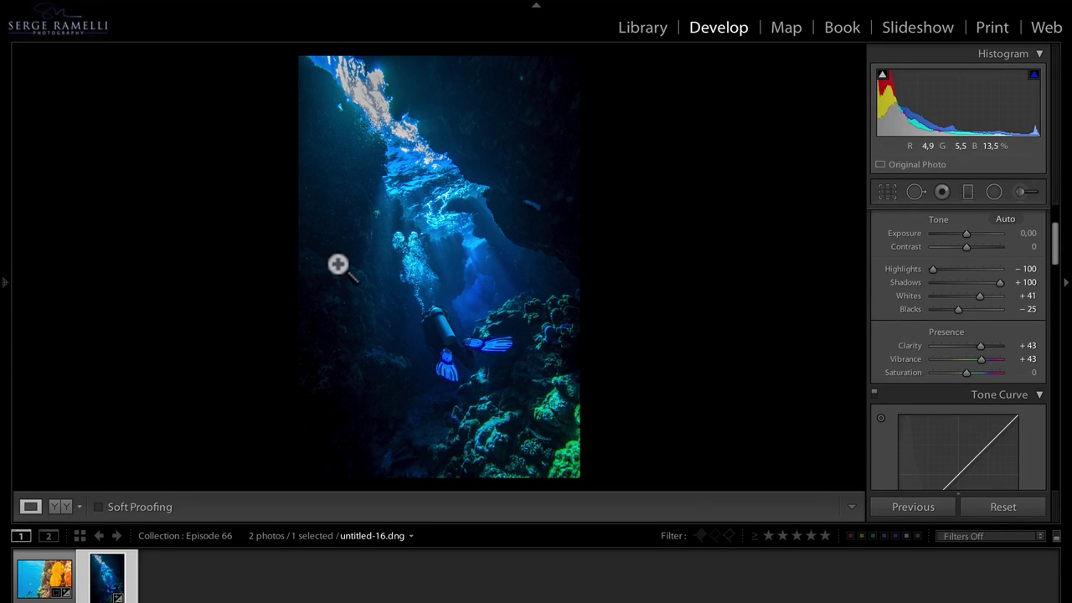
click(1020, 192)
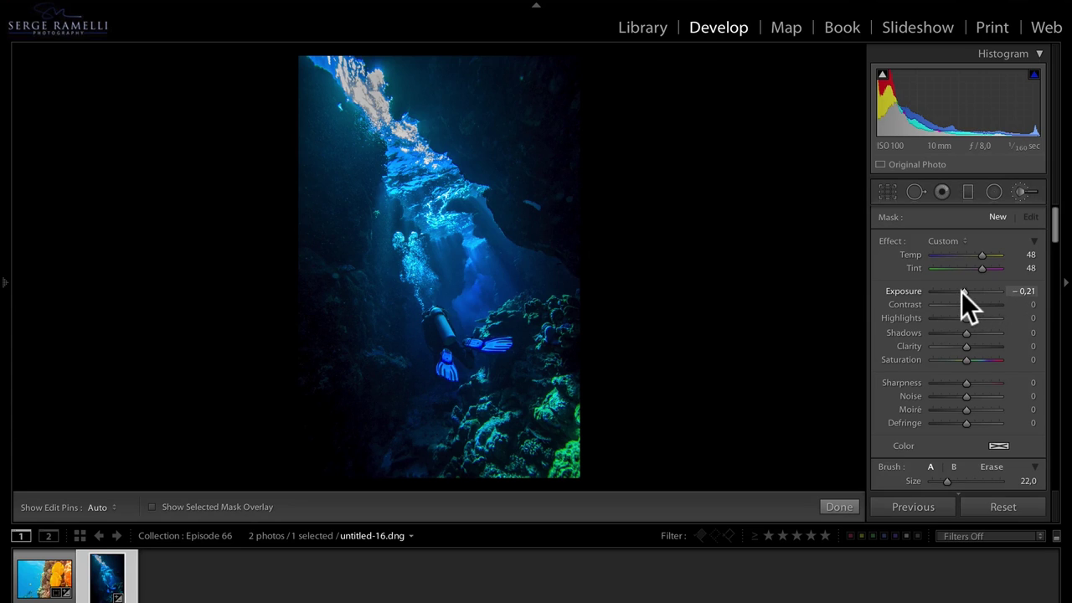
- Reset the Adjustment Brush to Exposure 0.60 and paint brightening over the bubbles above the diver
drag(963, 291, 970, 291)
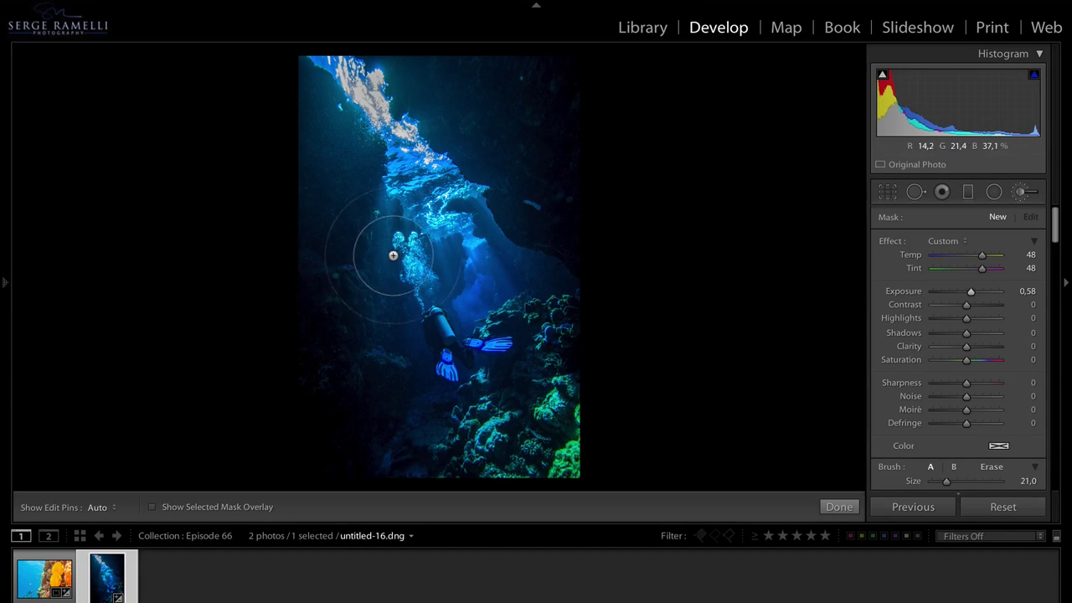
scroll(392, 255, up, 2)
scroll(393, 255, down, 5)
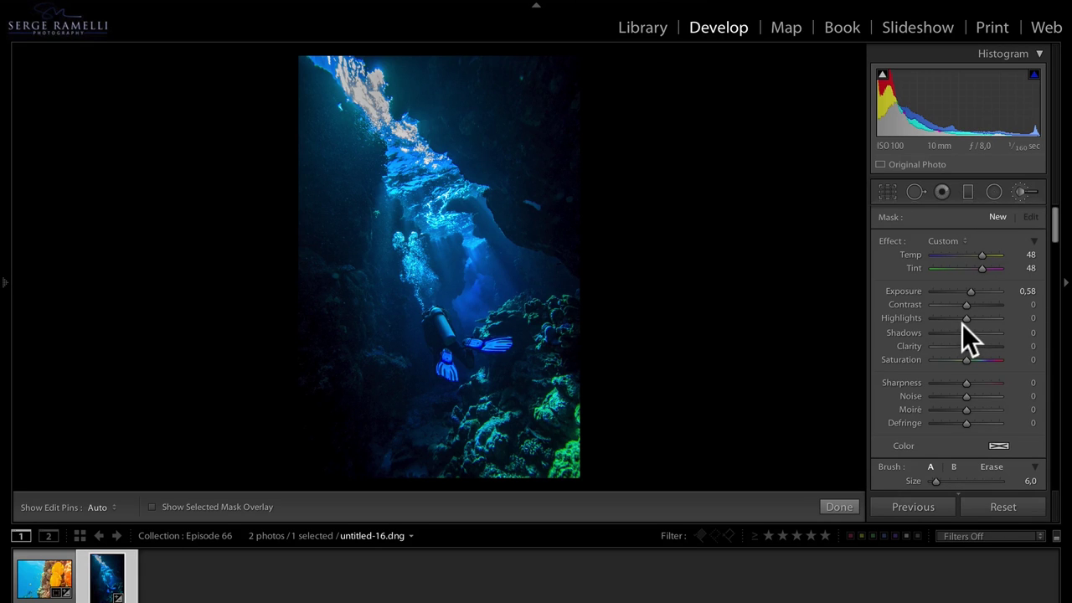
alt+click(894, 242)
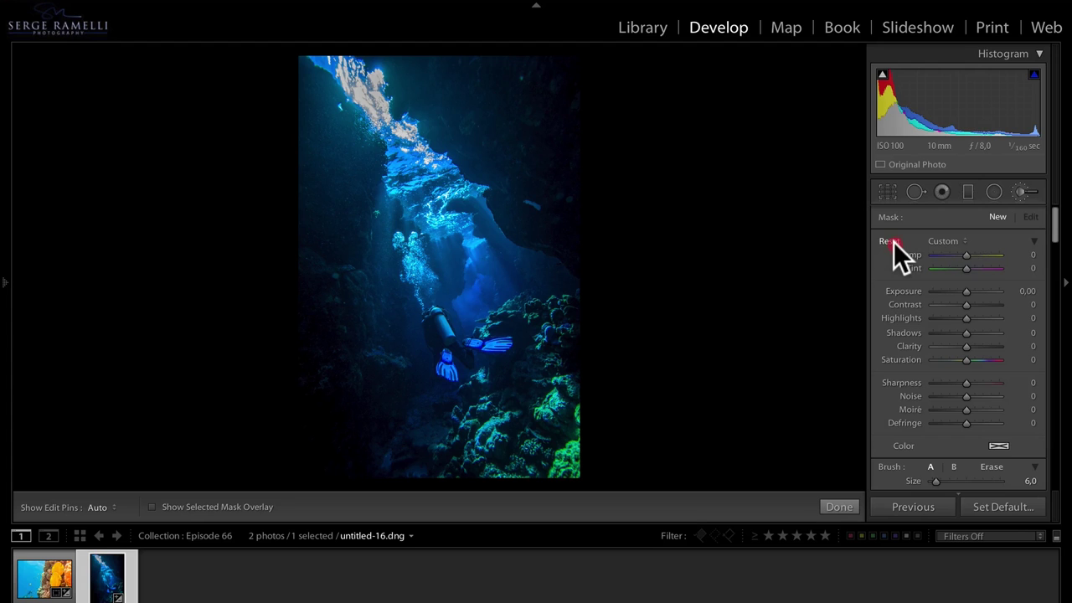
drag(967, 290, 971, 290)
mouse_move(417, 257)
mouse_down()
mouse_move(383, 247)
mouse_move(411, 288)
mouse_move(411, 242)
mouse_move(419, 282)
mouse_move(394, 263)
mouse_move(412, 234)
mouse_move(438, 268)
mouse_move(416, 238)
mouse_up()
key(h)
key(h)
key(bracketright)
key(h)
key(h)
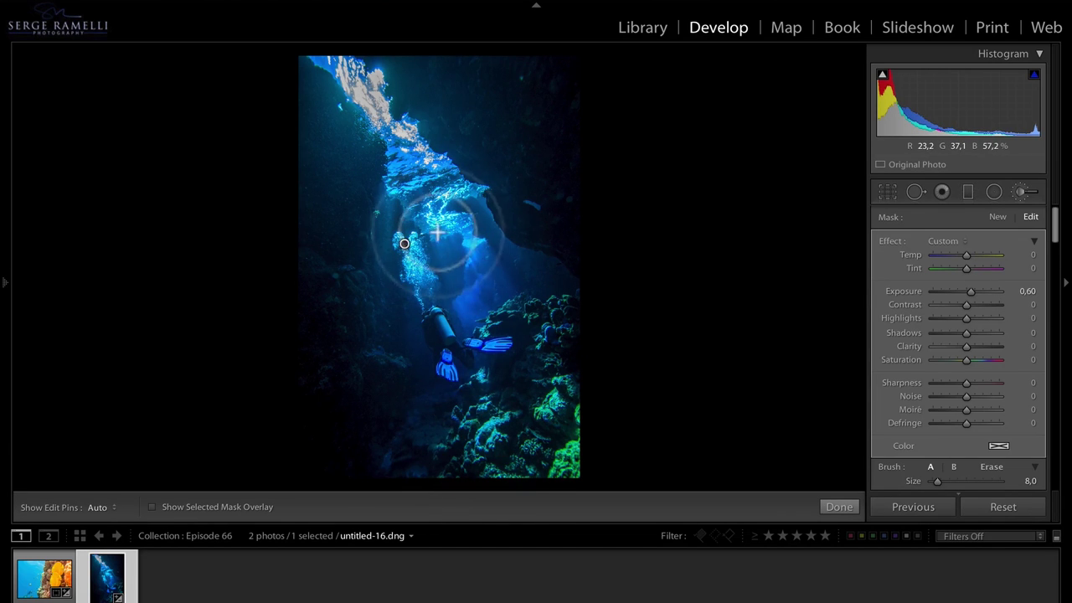
key(h)
key(h)
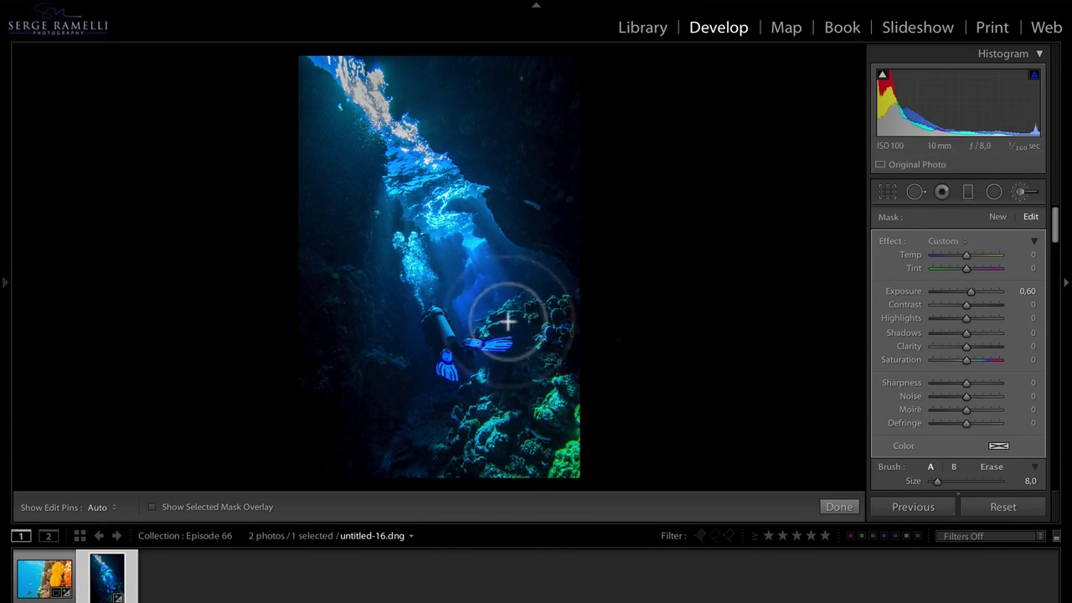
drag(970, 290, 977, 290)
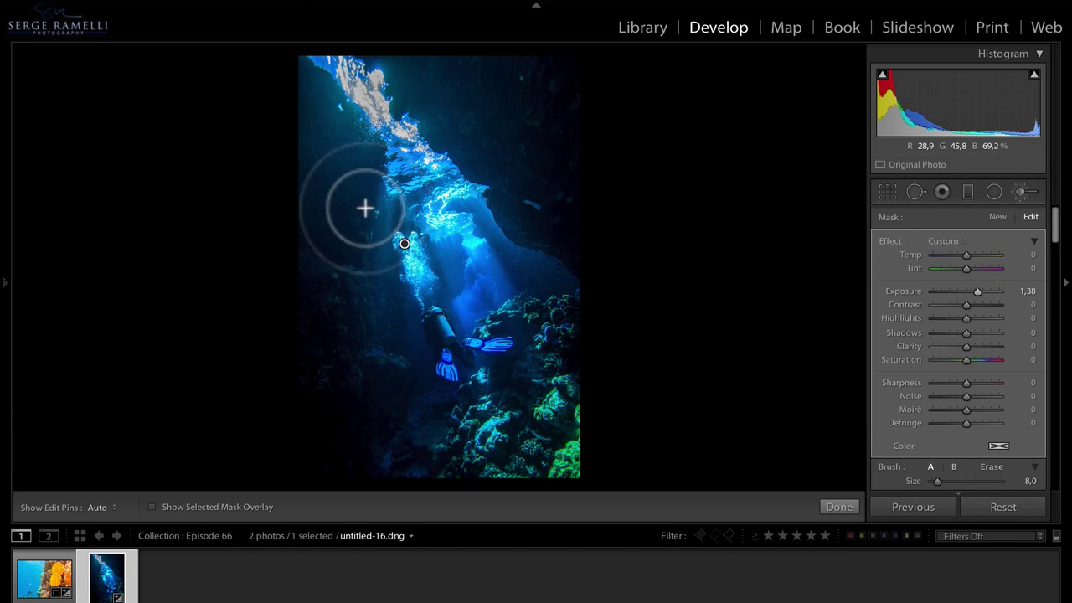
- Paint straight strokes down three light rays and raise the brushed exposure to 1.74
shift+click(358, 533)
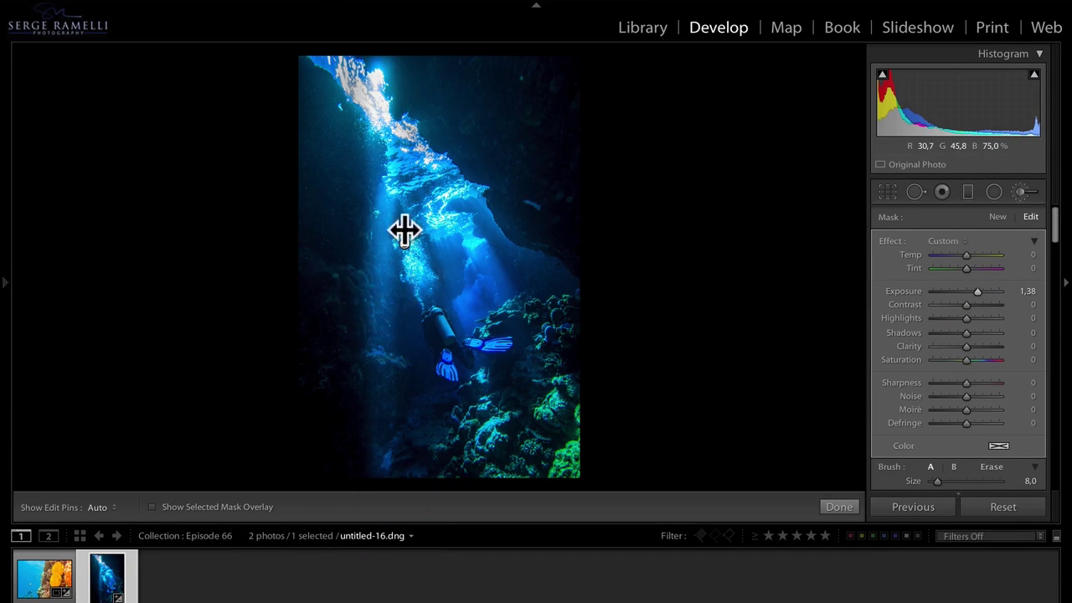
key(h)
click(406, 458)
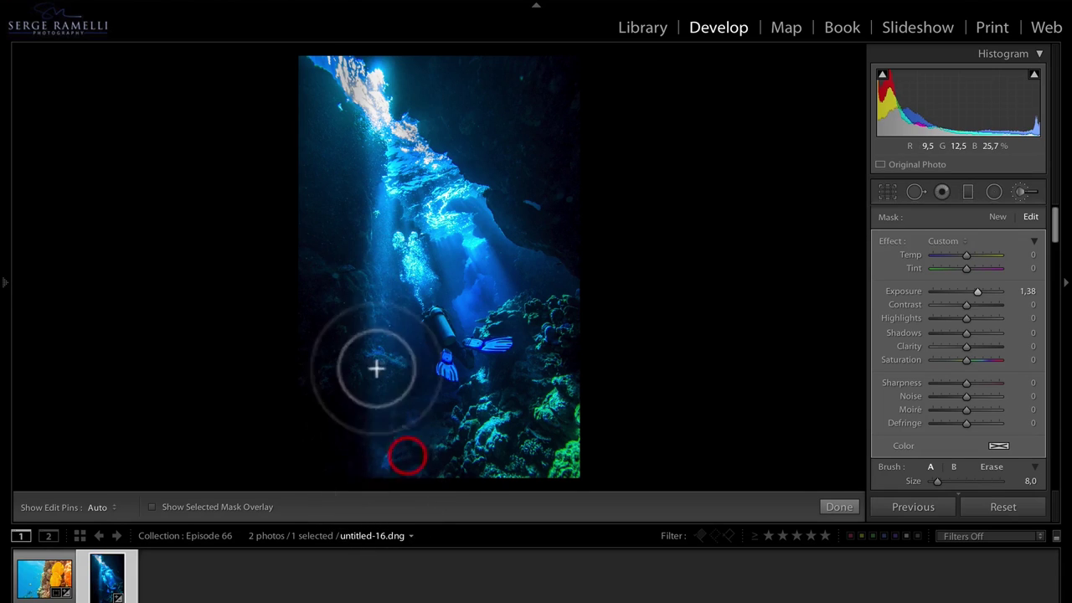
click(445, 430)
key(h)
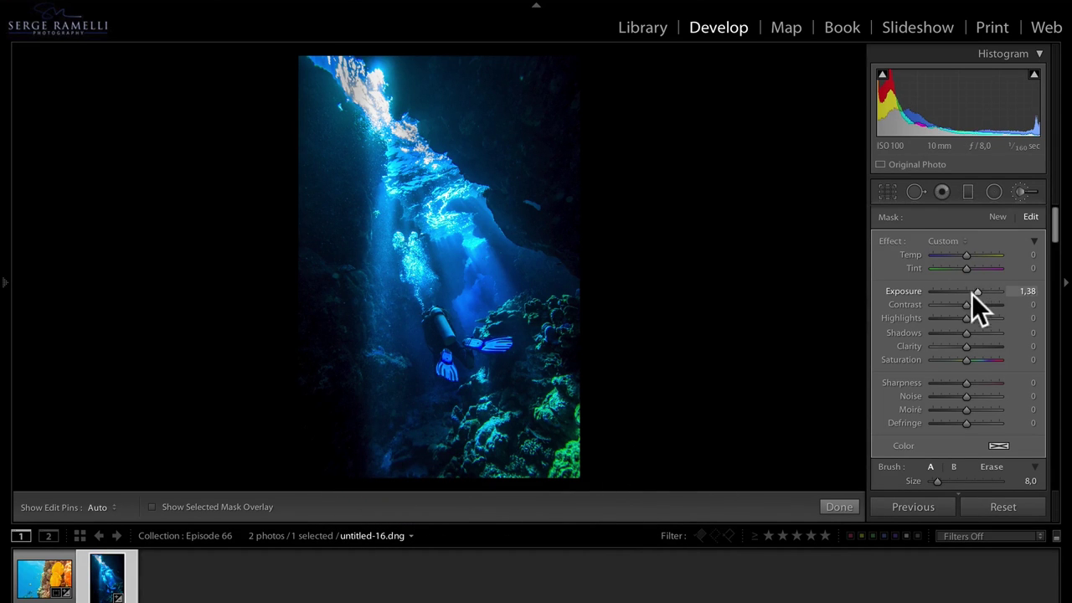
drag(976, 292, 979, 292)
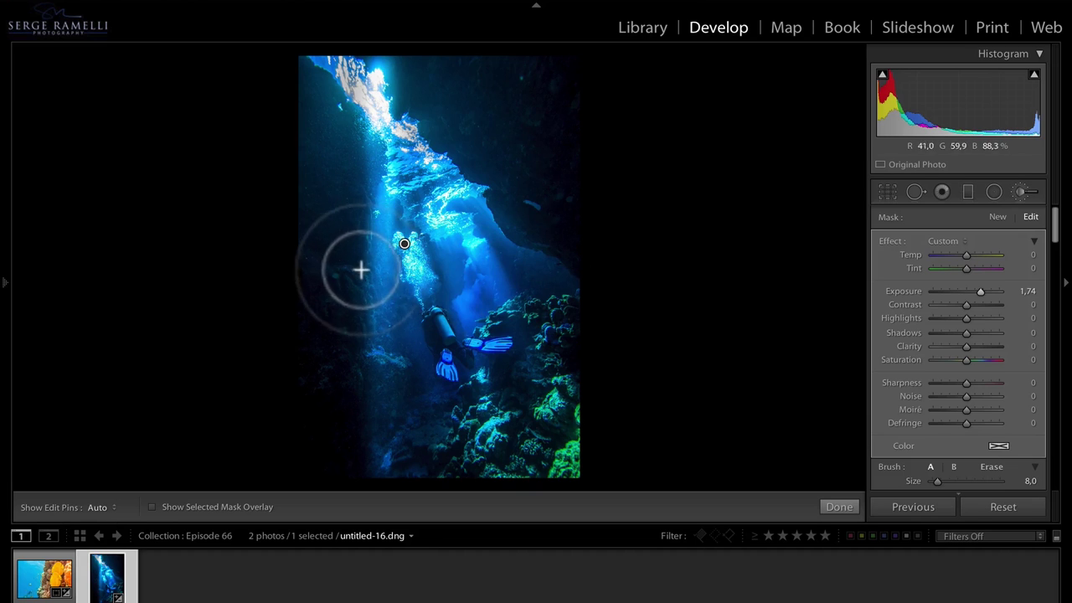
mouse_move(404, 242)
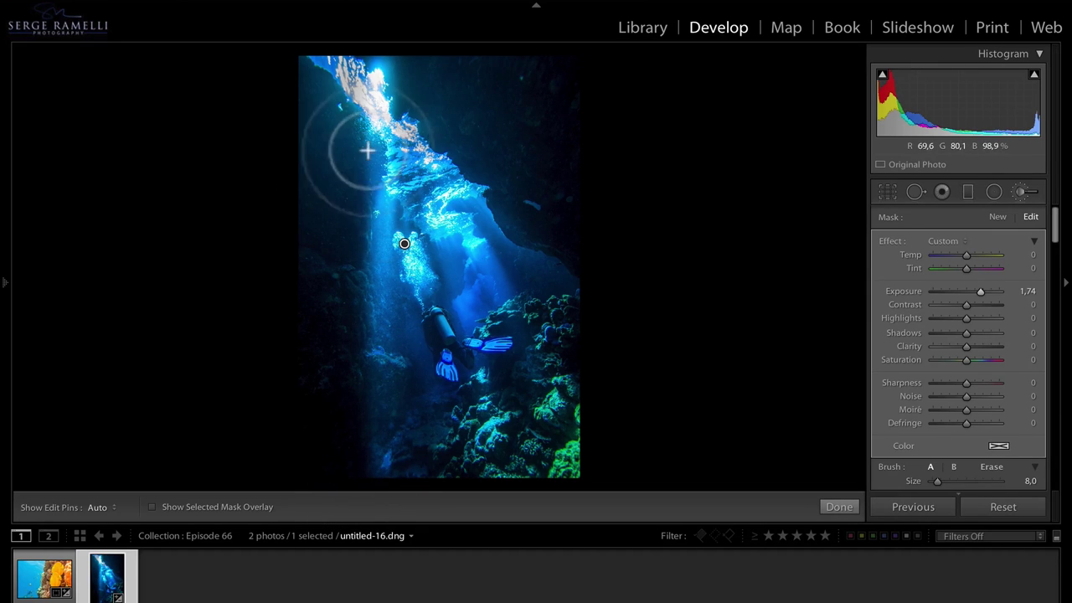
scroll(356, 336, up, 1)
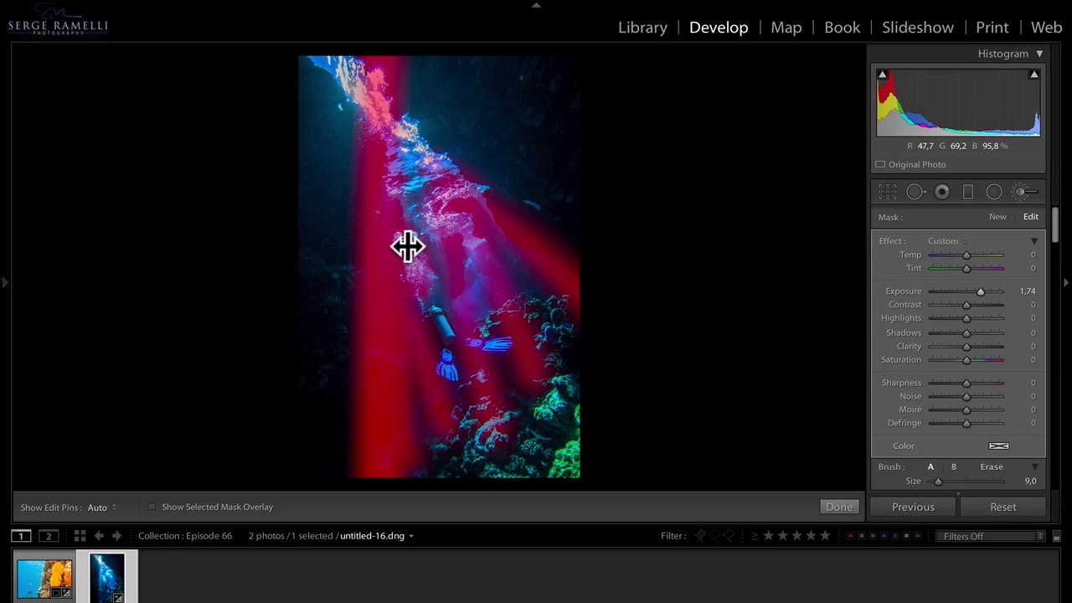
- Erase the ray brightening from the far-left rays
key(alt)
key(h)
mouse_move(367, 241)
mouse_down()
mouse_move(360, 108)
mouse_move(332, 307)
mouse_move(355, 282)
mouse_move(359, 445)
mouse_move(379, 453)
mouse_up()
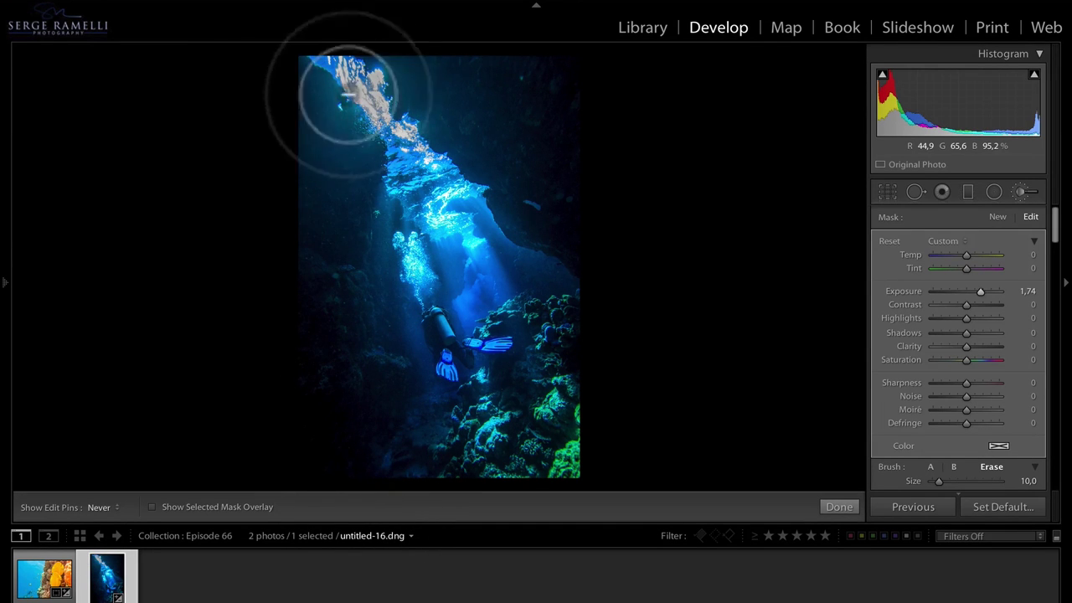
key(h)
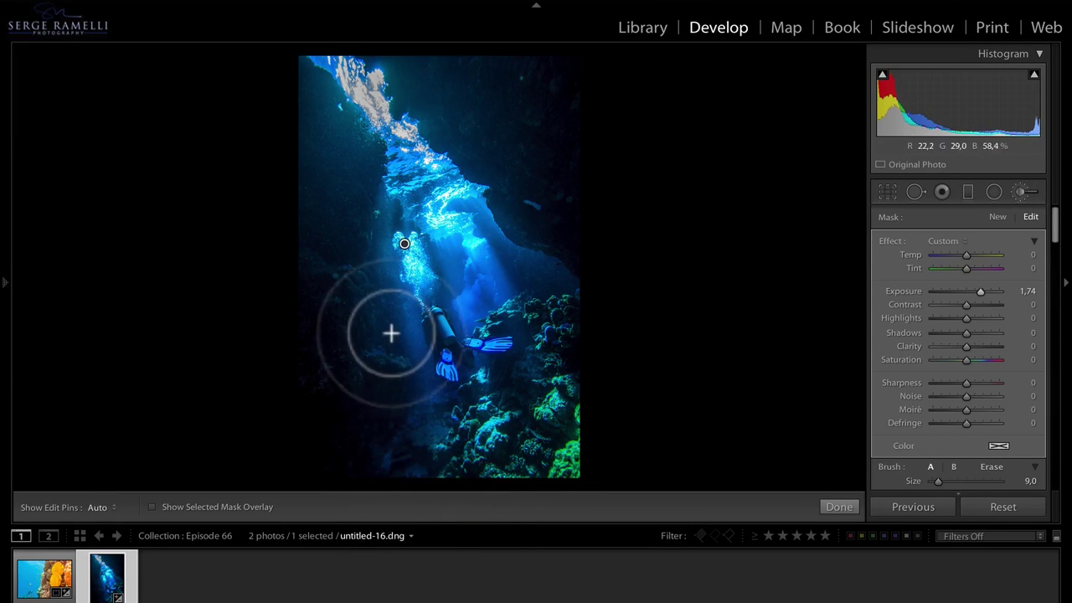
- Raise the light-ray exposure to 2.00, extend it toward the lower coral, and start a new brush
drag(977, 289, 980, 289)
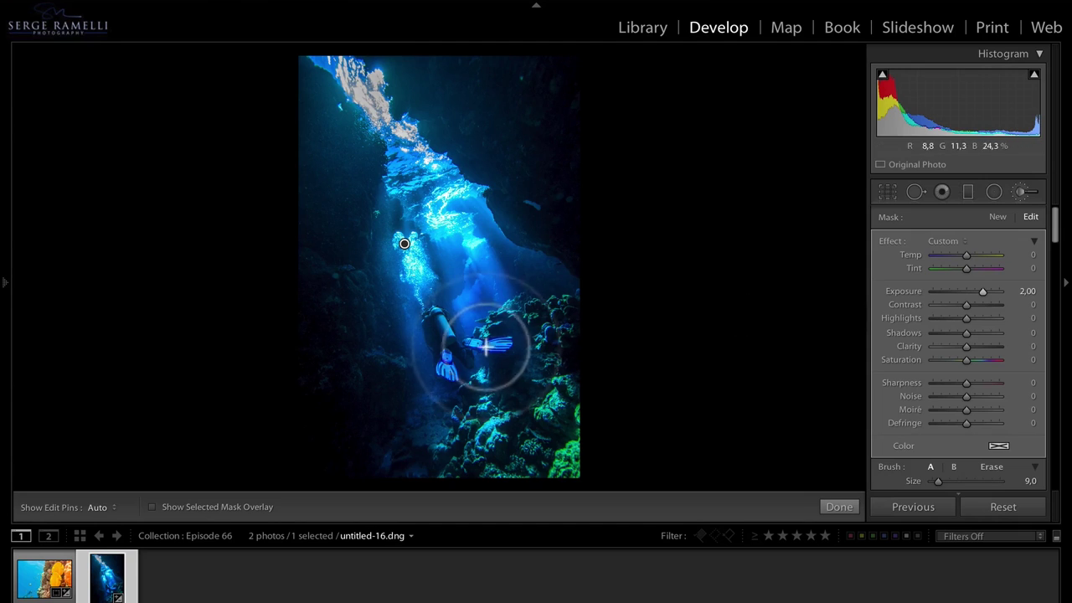
drag(478, 346, 447, 411)
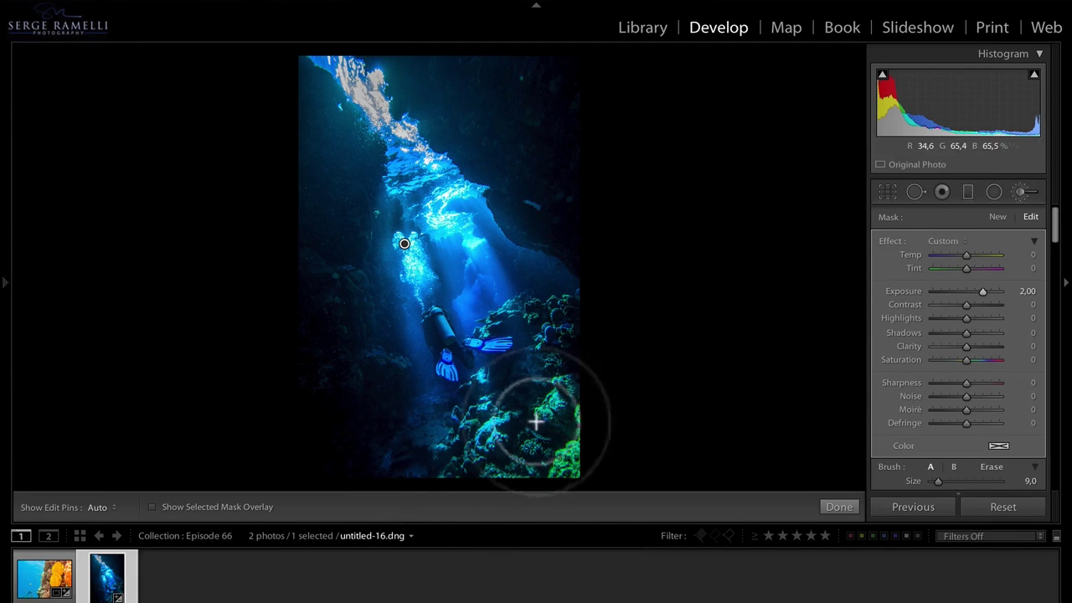
click(990, 215)
- Paint more brightening along the upper light beam and down the left rays
key(h)
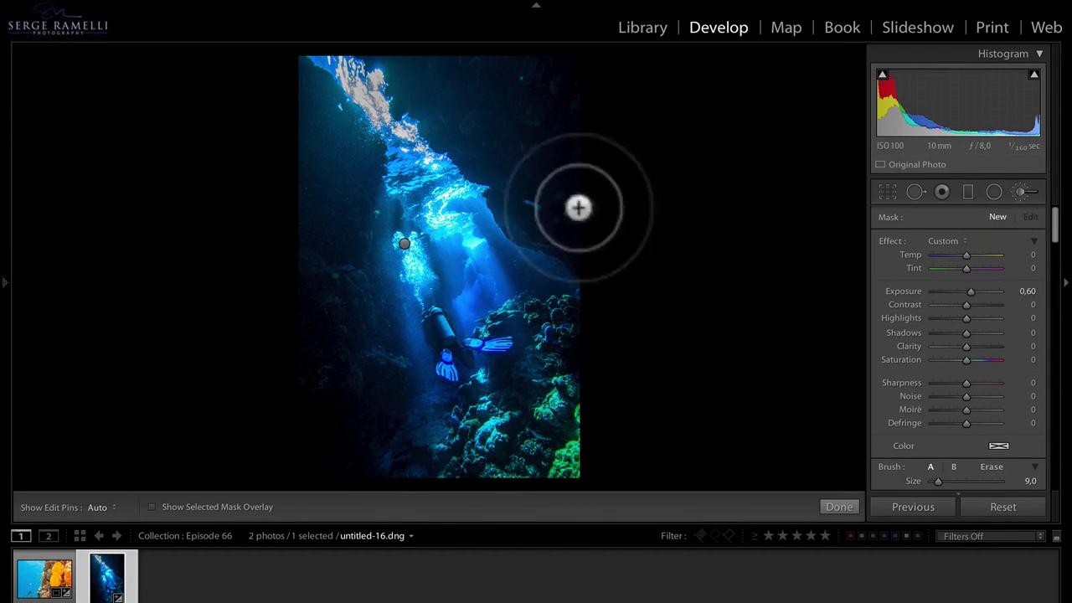
mouse_move(477, 227)
mouse_down()
mouse_move(486, 263)
mouse_move(503, 203)
mouse_up()
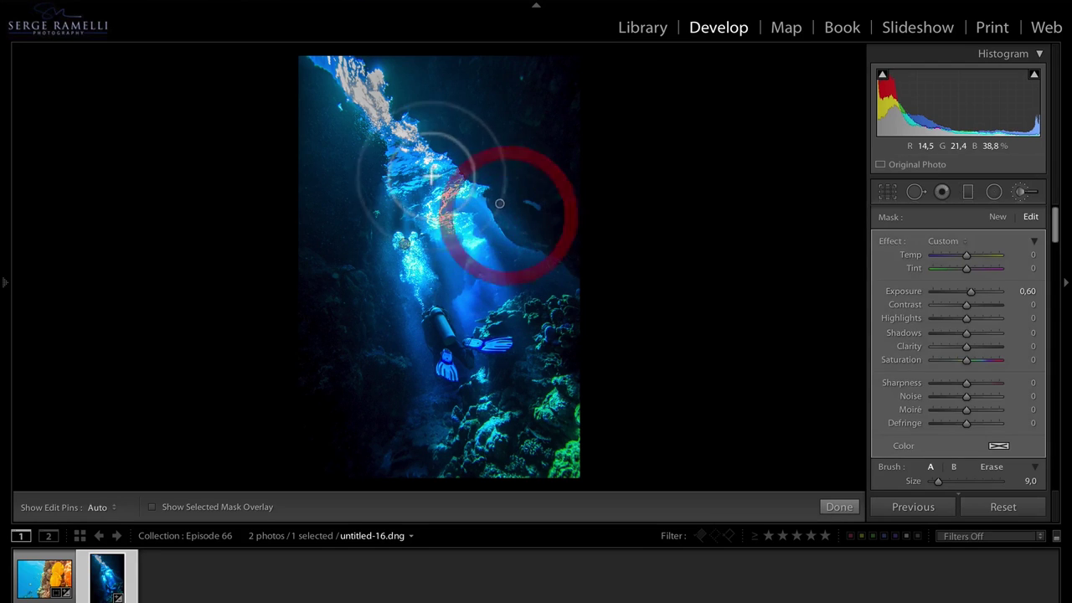
drag(331, 238, 347, 347)
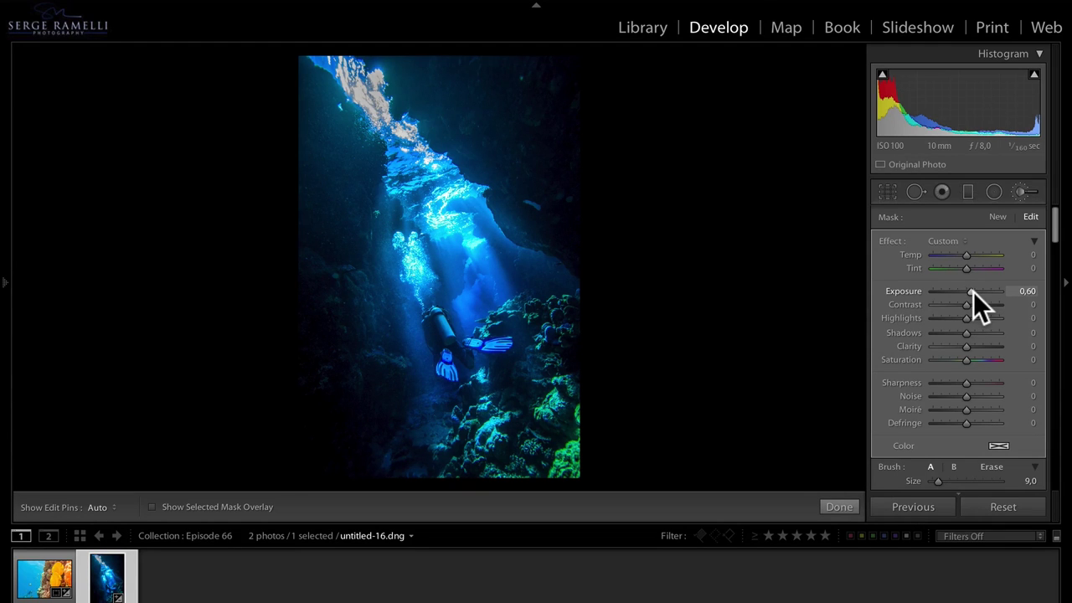
- Start a new Exposure 0.60 brush adjustment painted over the lower-right coral
click(996, 215)
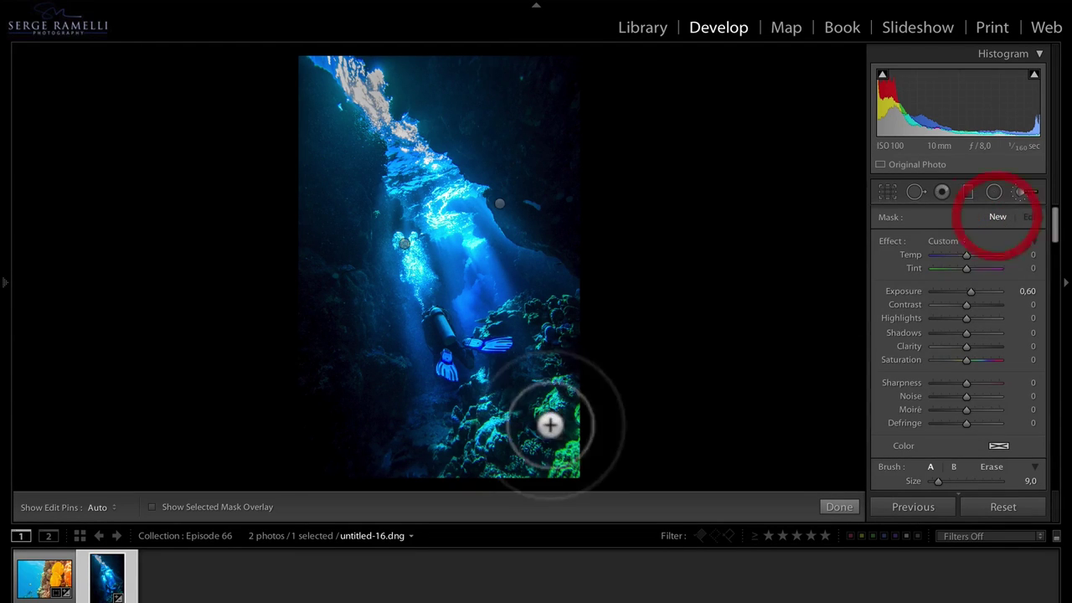
key(h)
mouse_move(533, 407)
mouse_down()
mouse_move(527, 355)
mouse_move(450, 440)
mouse_up()
key(h)
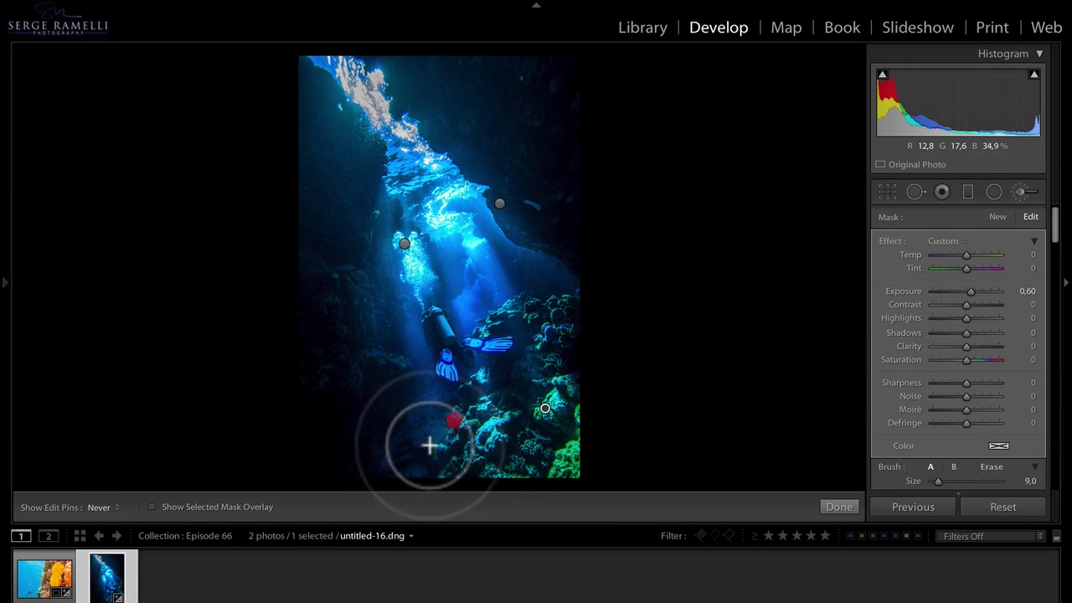
key(h)
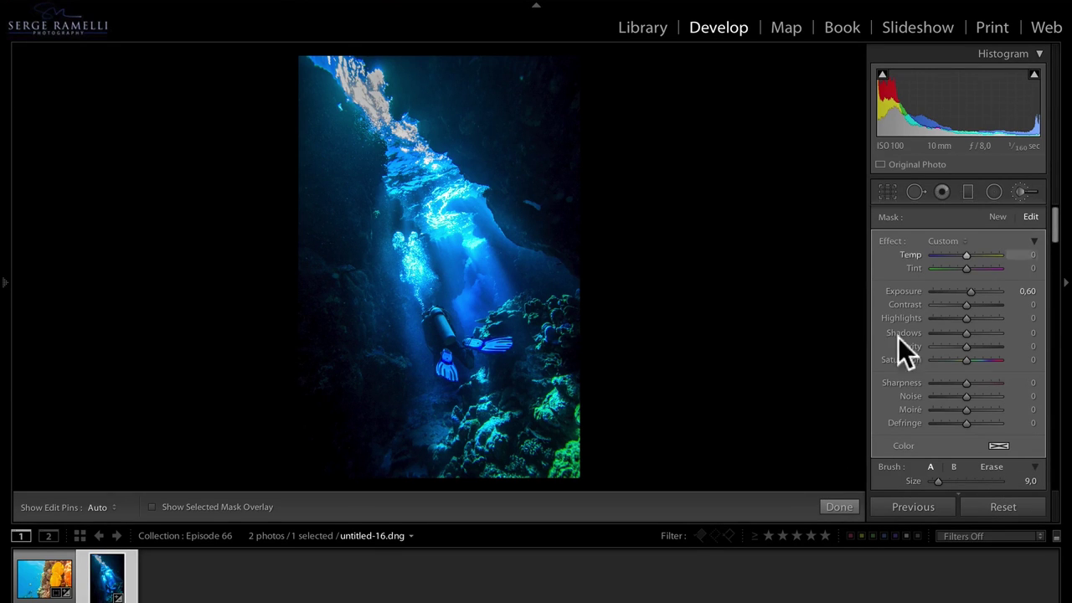
- Switch the brush adjustments off and on twice to compare the rays
mouse_move(1057, 232)
mouse_down()
mouse_move(1060, 256)
mouse_move(1059, 244)
mouse_up()
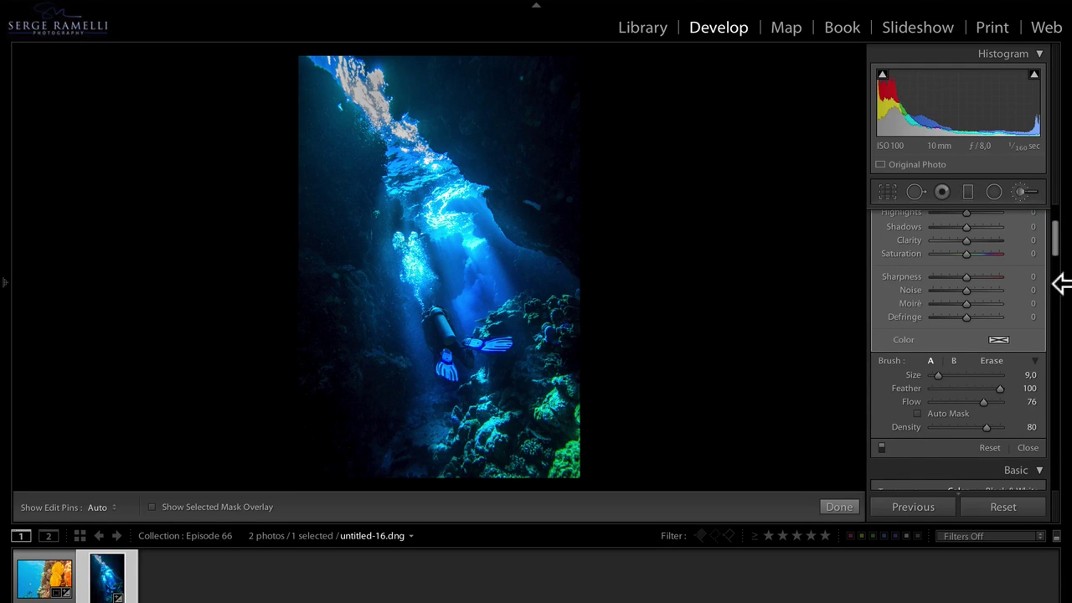
click(882, 447)
click(883, 448)
click(882, 446)
click(883, 446)
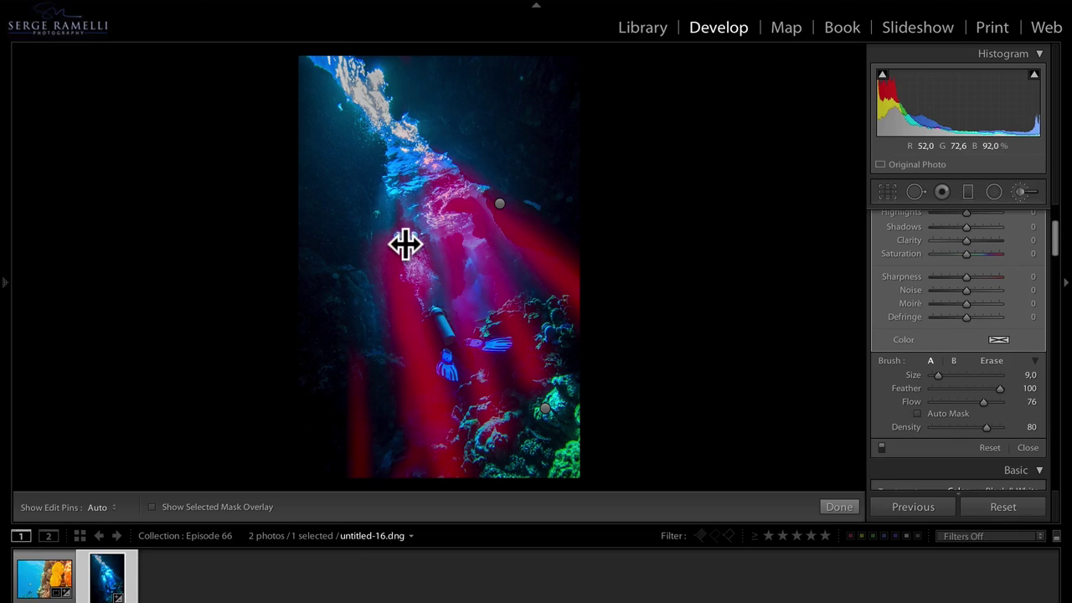
- Set the light-ray brush exposure to 1.78
drag(1054, 245, 1056, 232)
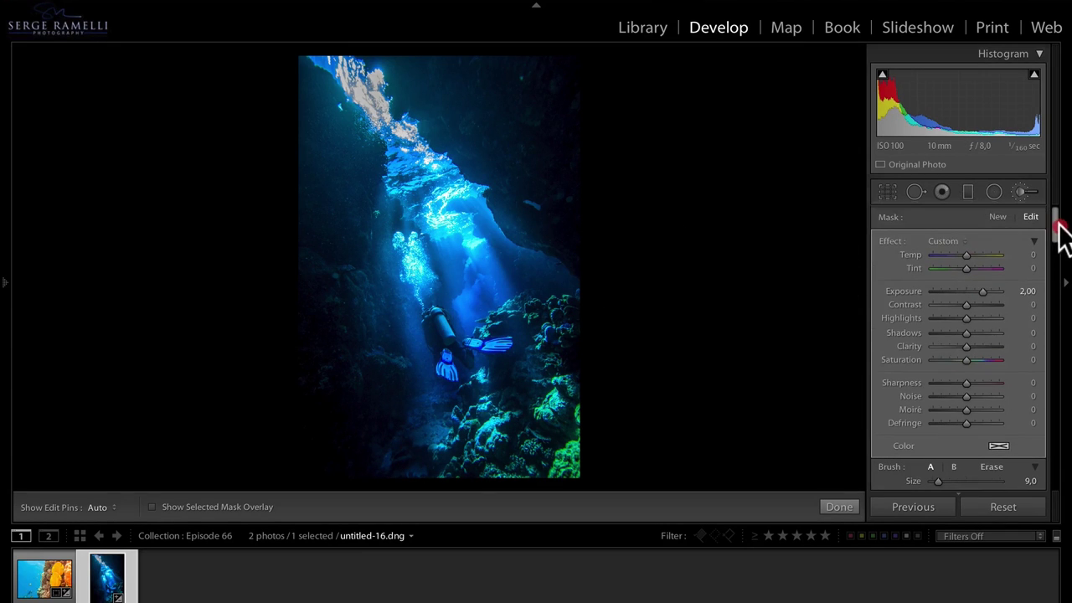
click(984, 291)
drag(983, 289, 981, 290)
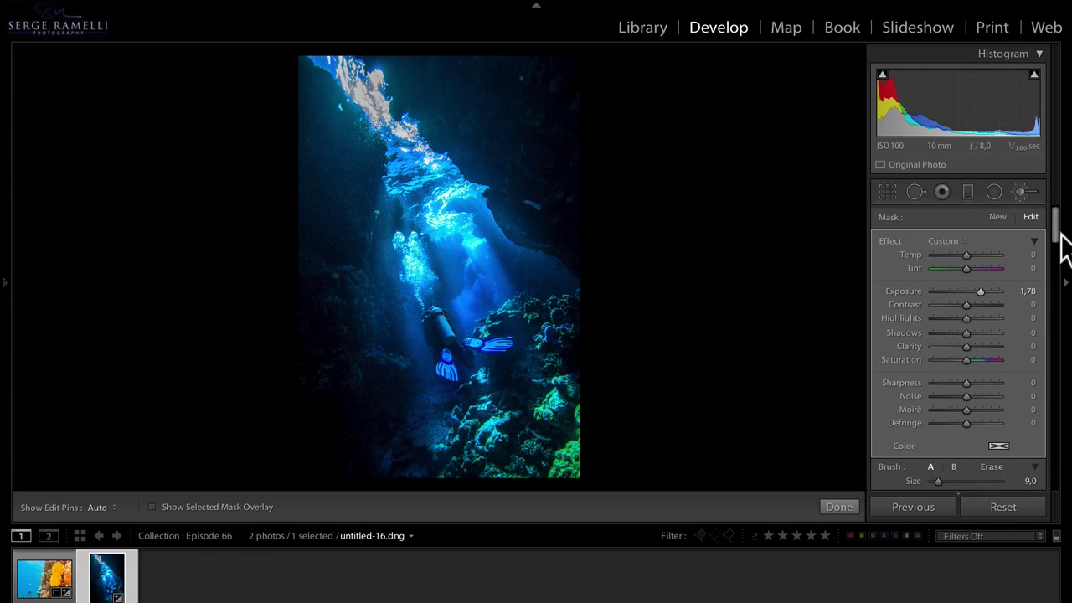
drag(1059, 242, 1054, 321)
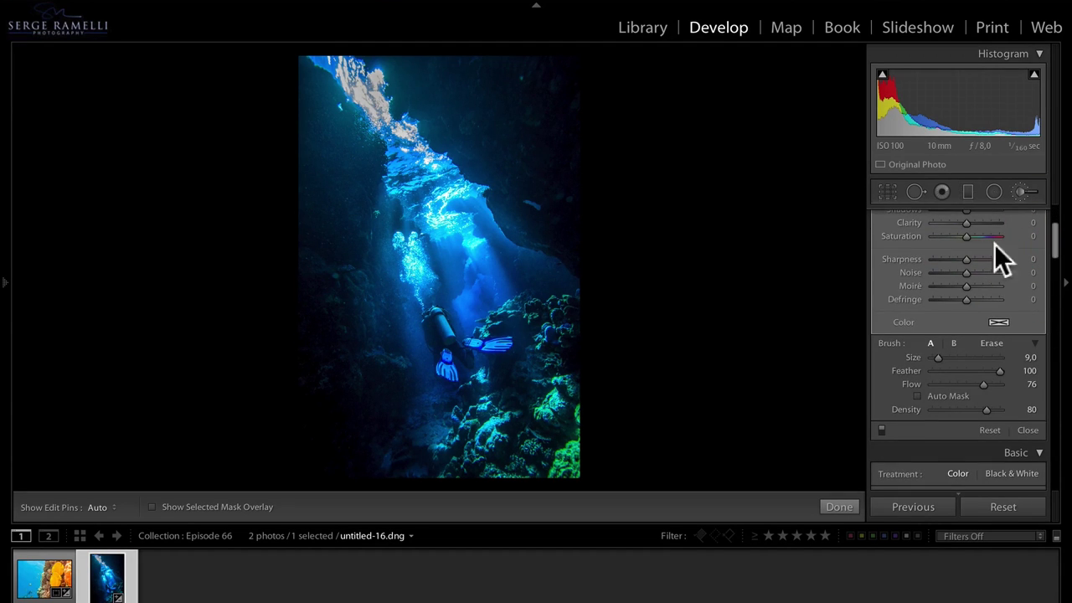
drag(1060, 257, 1056, 295)
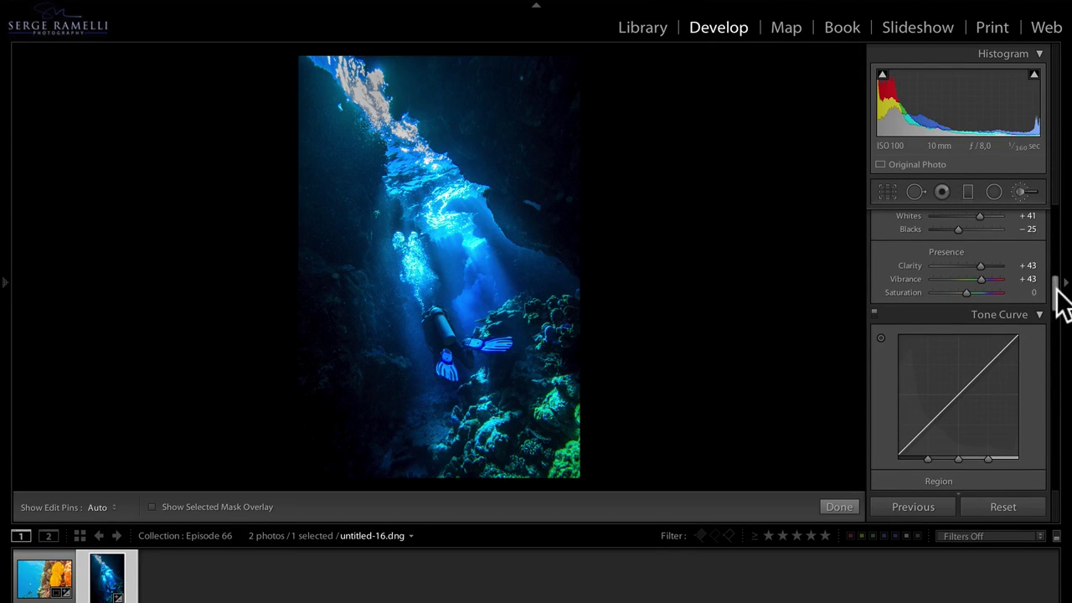
- Close the Adjustment Brush and view the dark rock at 1:1 zoom
mouse_move(1060, 298)
mouse_down()
mouse_move(1060, 216)
mouse_move(1056, 230)
mouse_up()
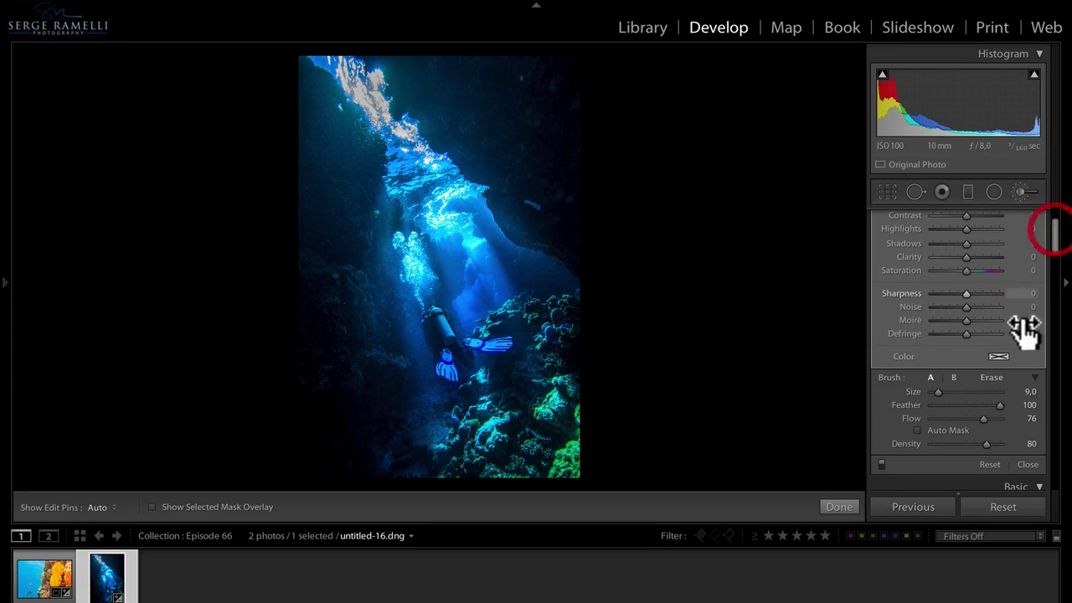
click(1029, 464)
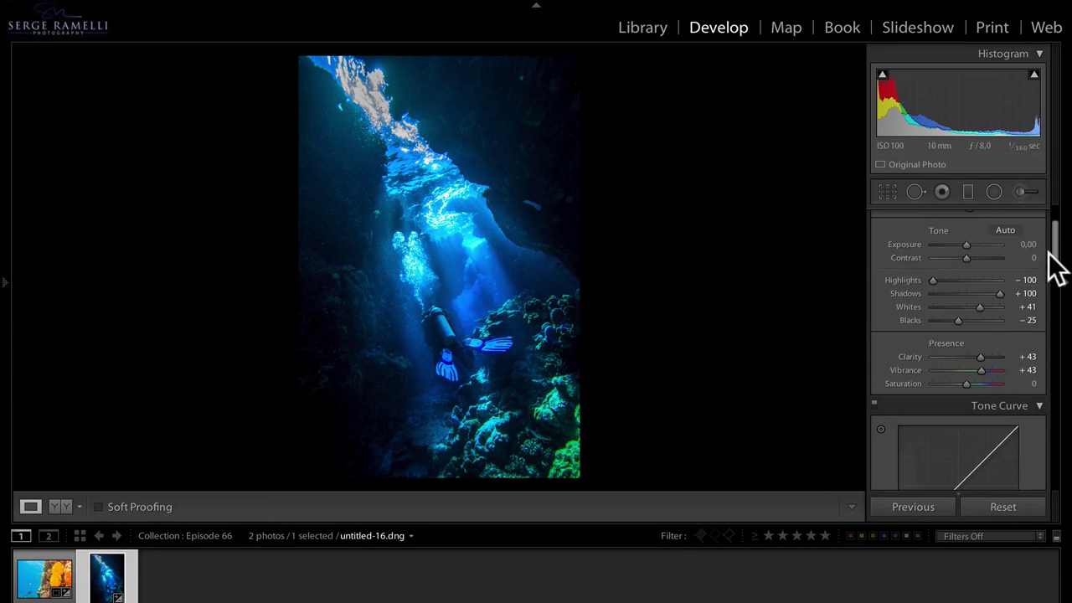
drag(1049, 249, 1056, 393)
click(463, 231)
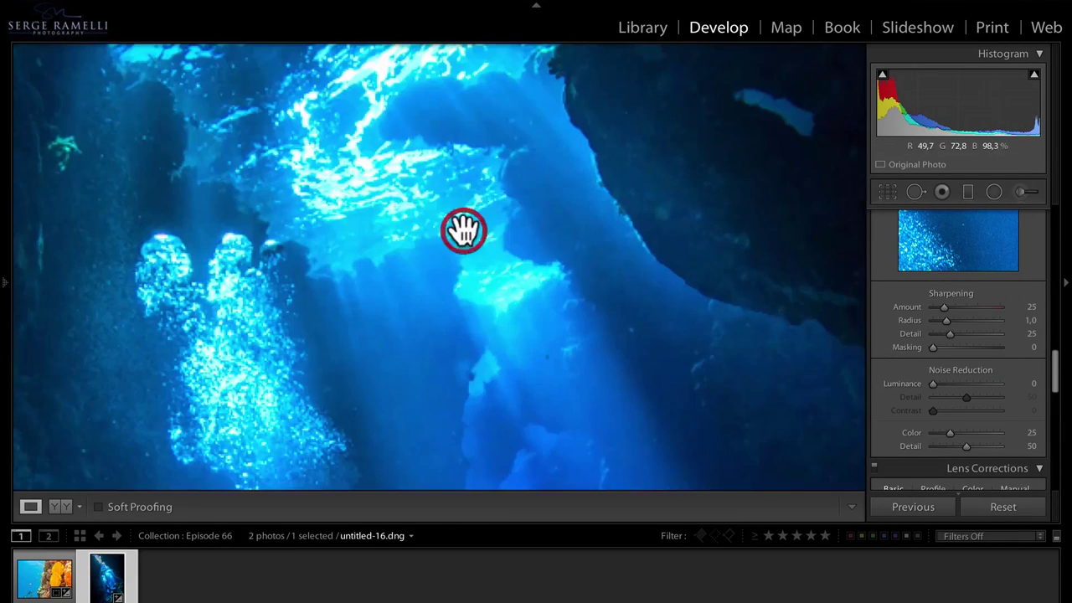
drag(671, 175, 472, 258)
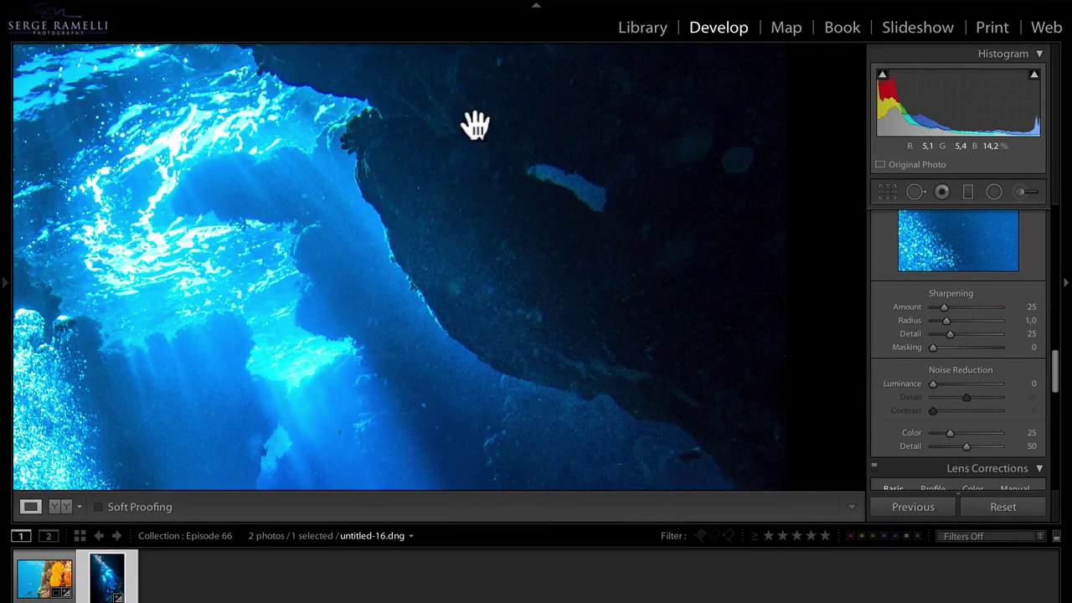
drag(600, 230, 495, 215)
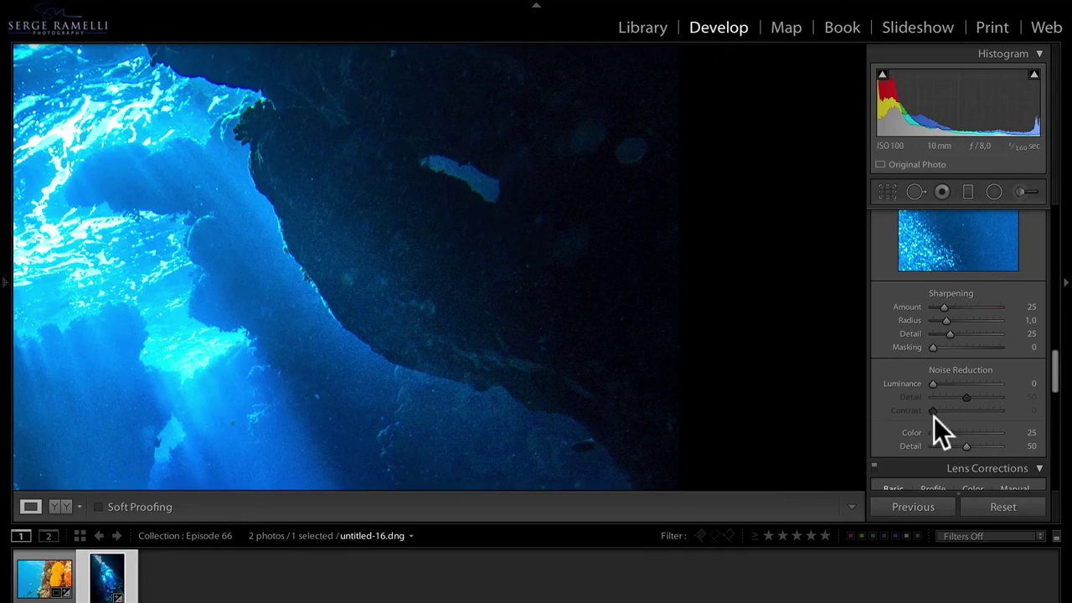
- Set Luminance noise reduction to 21 and Sharpening Amount to 82
click(946, 382)
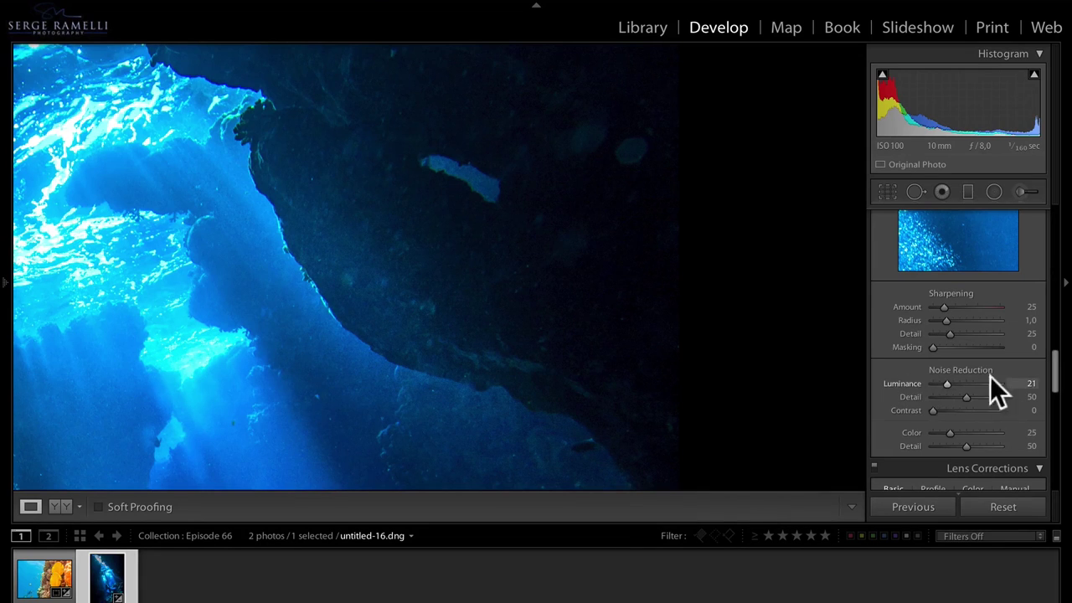
drag(981, 307, 970, 307)
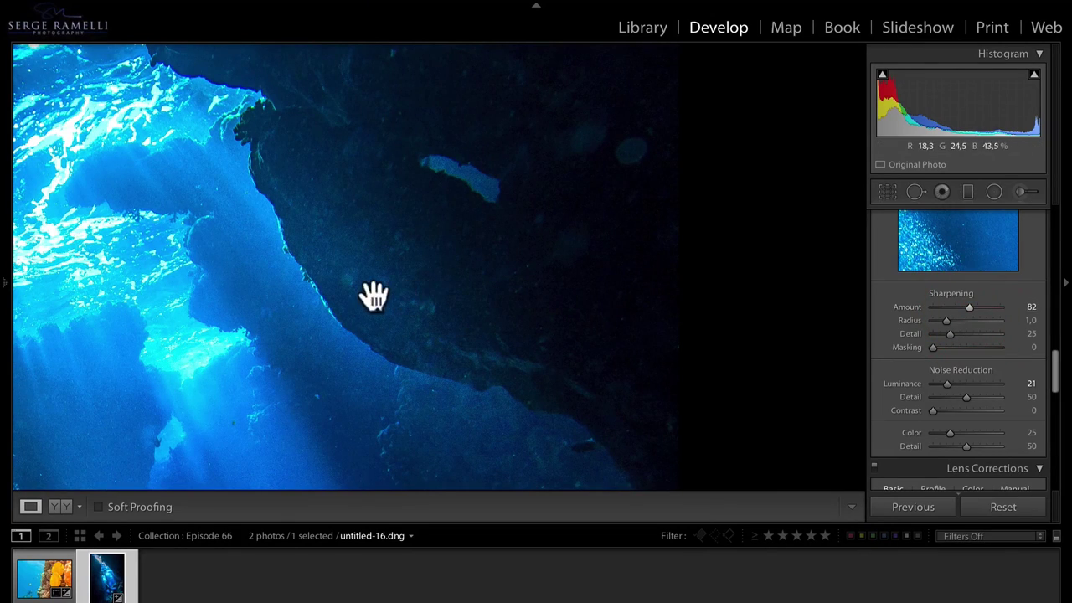
drag(325, 293, 541, 232)
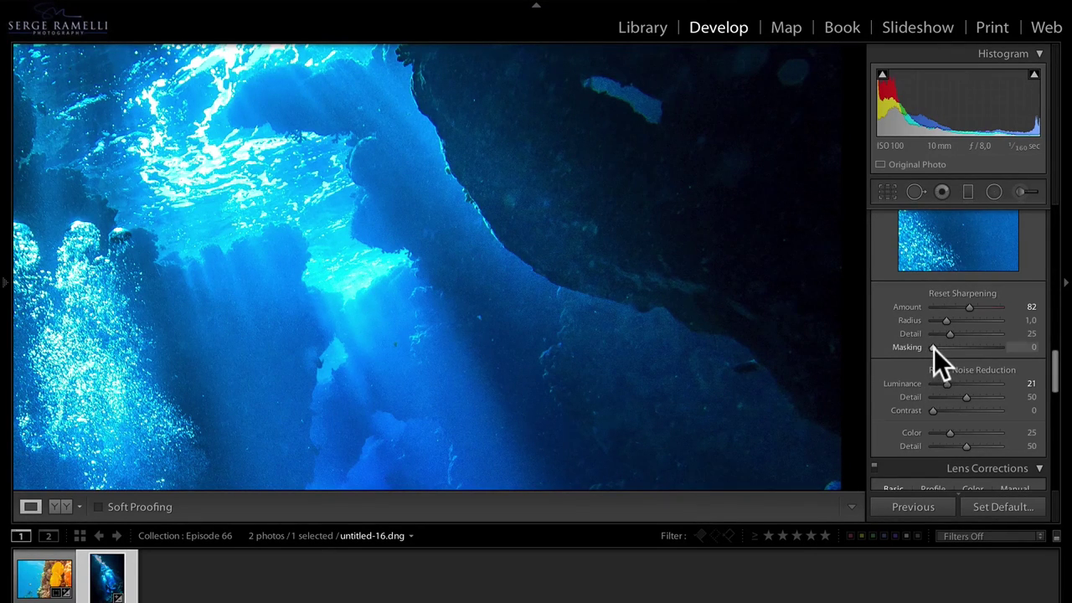
- Set Sharpening Masking to 70 while previewing the edge mask, then zoom out to Fit
drag(934, 348, 976, 345)
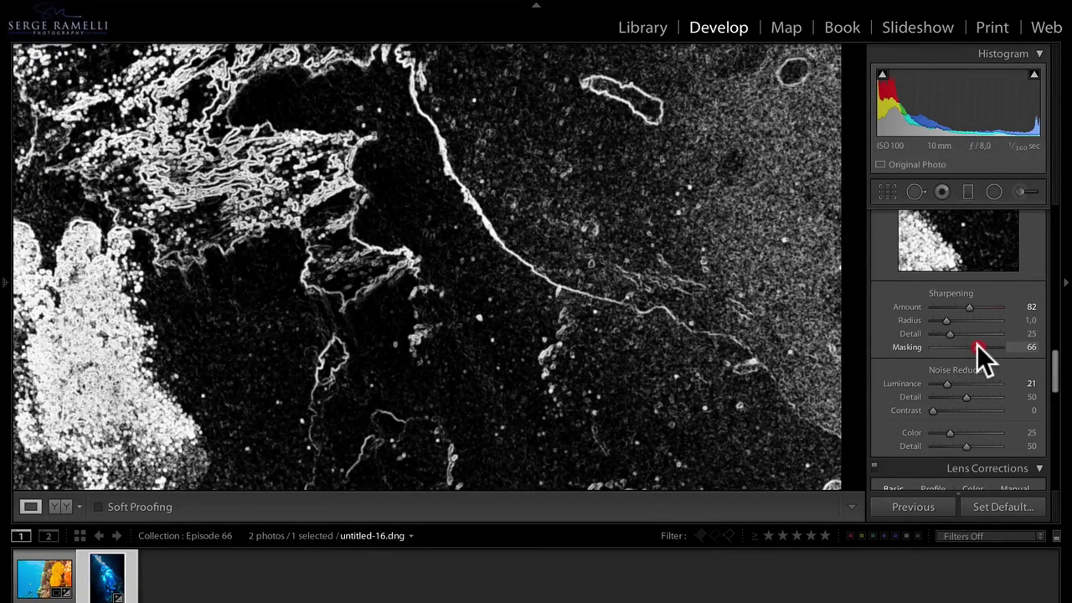
drag(976, 345, 978, 344)
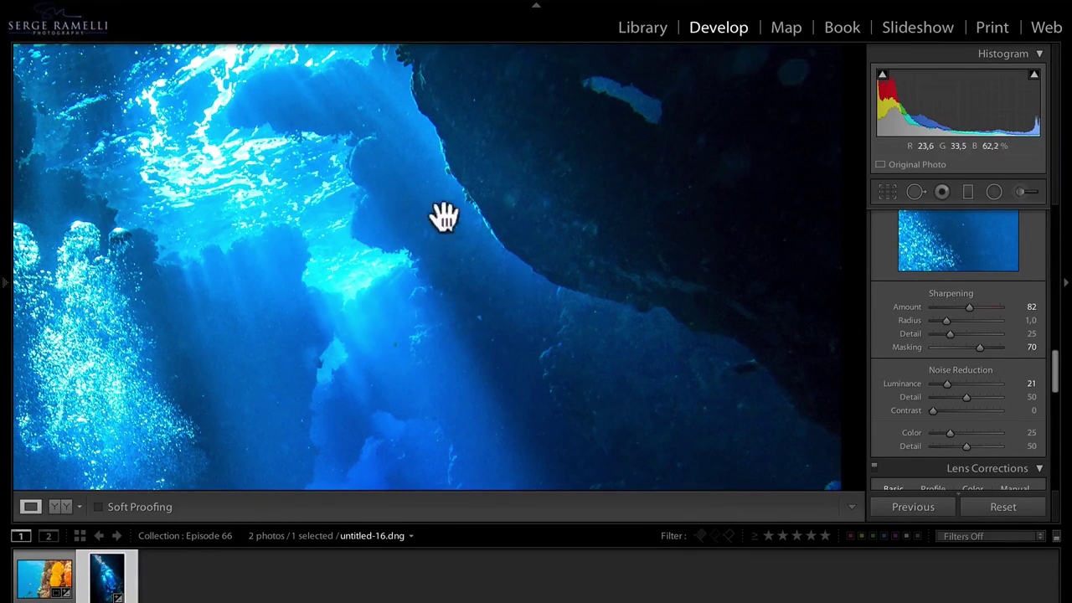
click(404, 321)
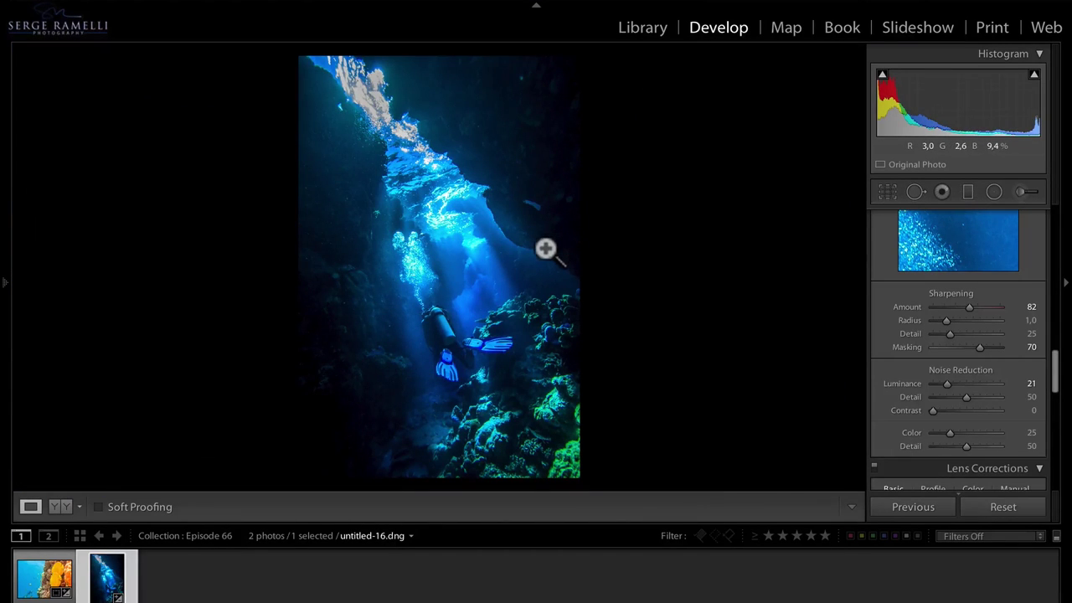
key(alt)
key(backslash)
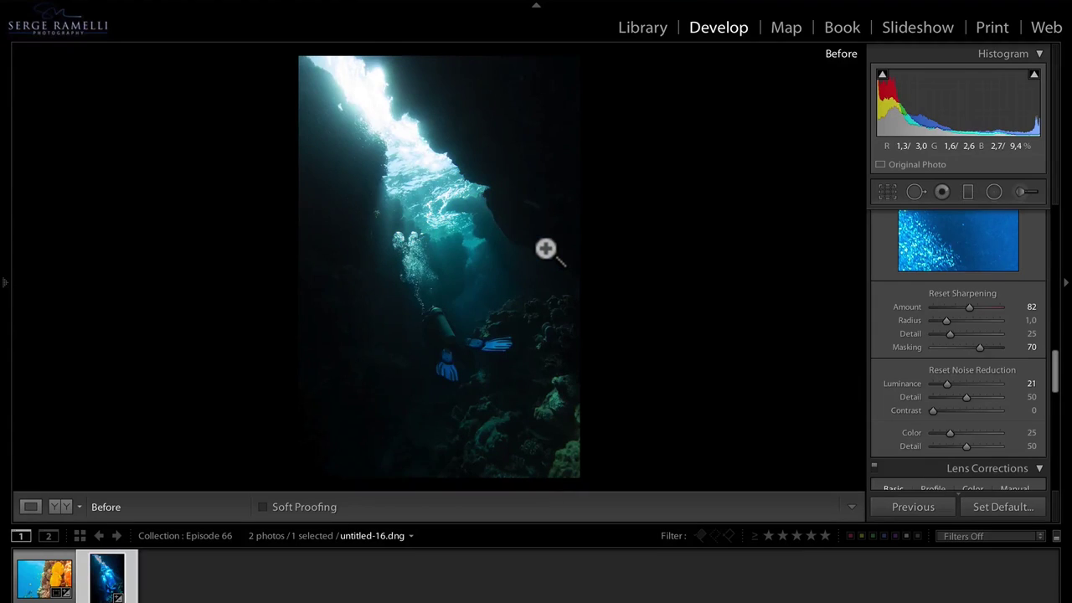
key(backslash)
key(backslash)
key(backslash)
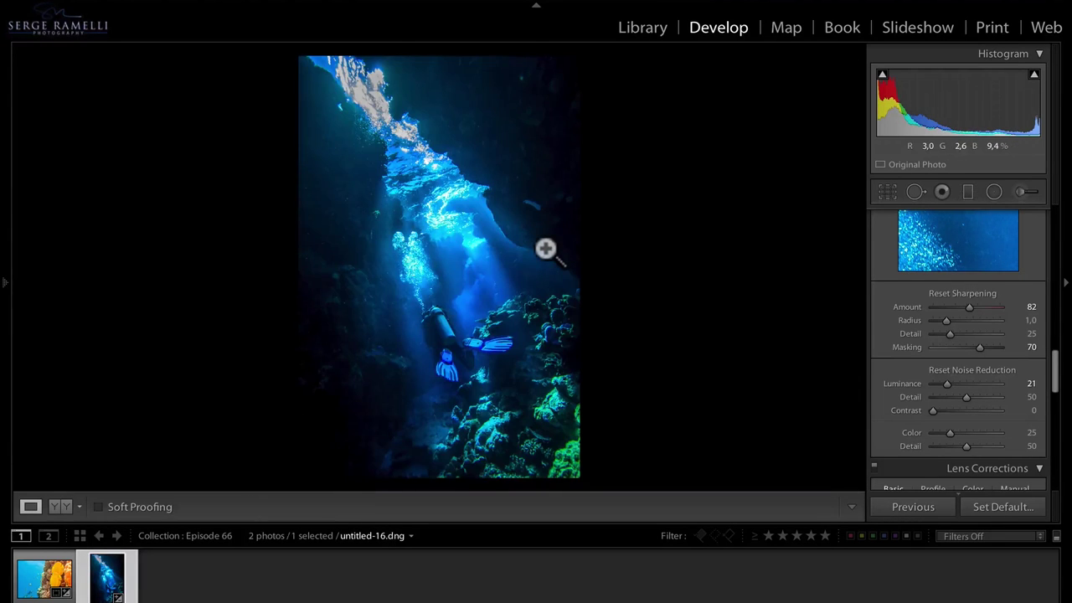